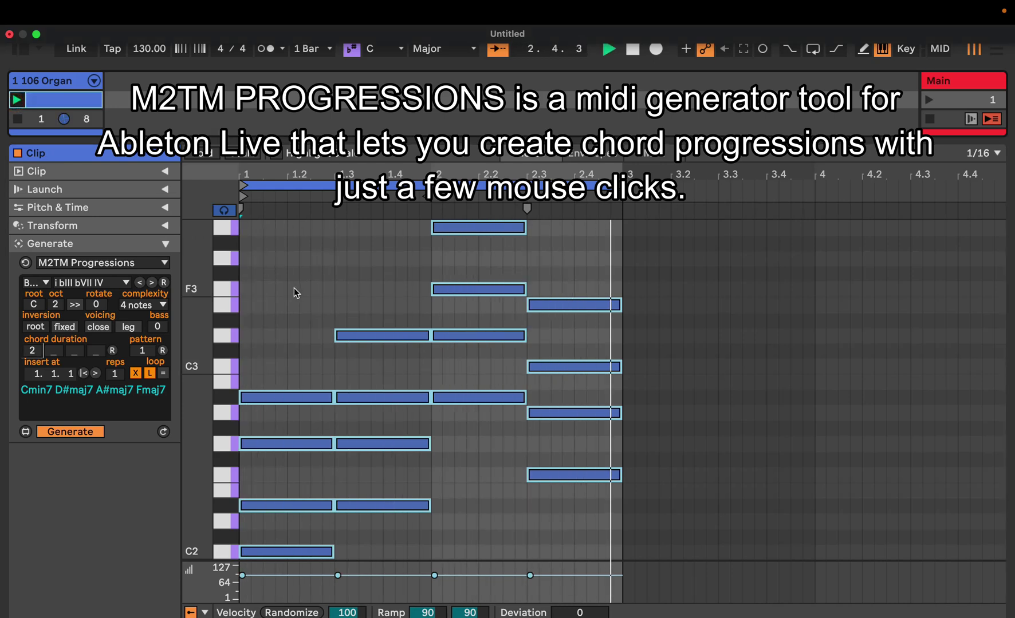
# Choose the C misc category in the M2TM Progressions generator and load the i V7 bVII IV bVI bIII iv V7 progression
pyautogui.click(48, 284)
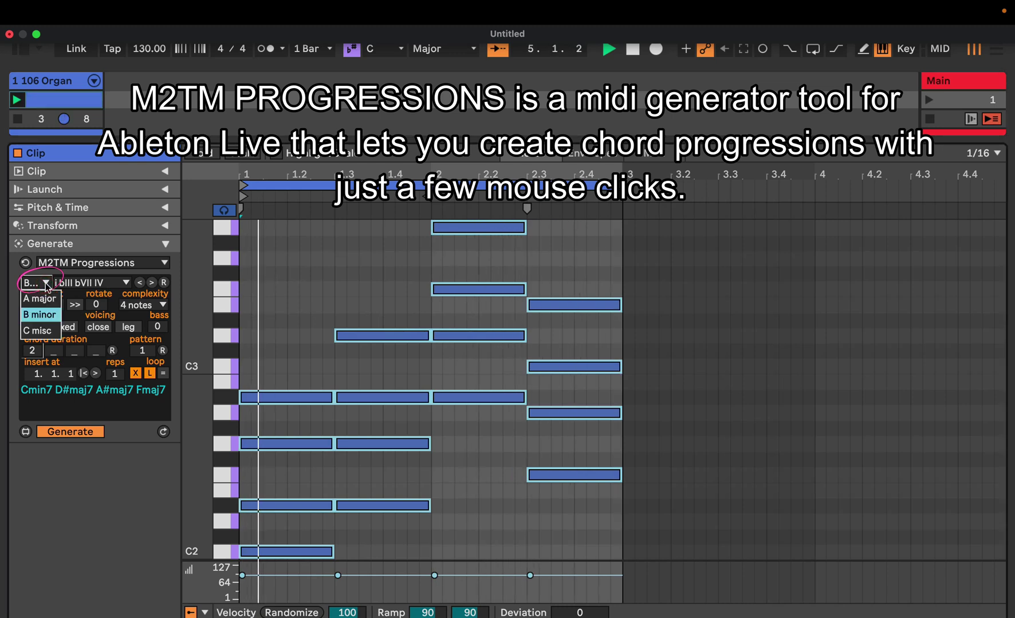
pyautogui.click(37, 331)
pyautogui.click(81, 284)
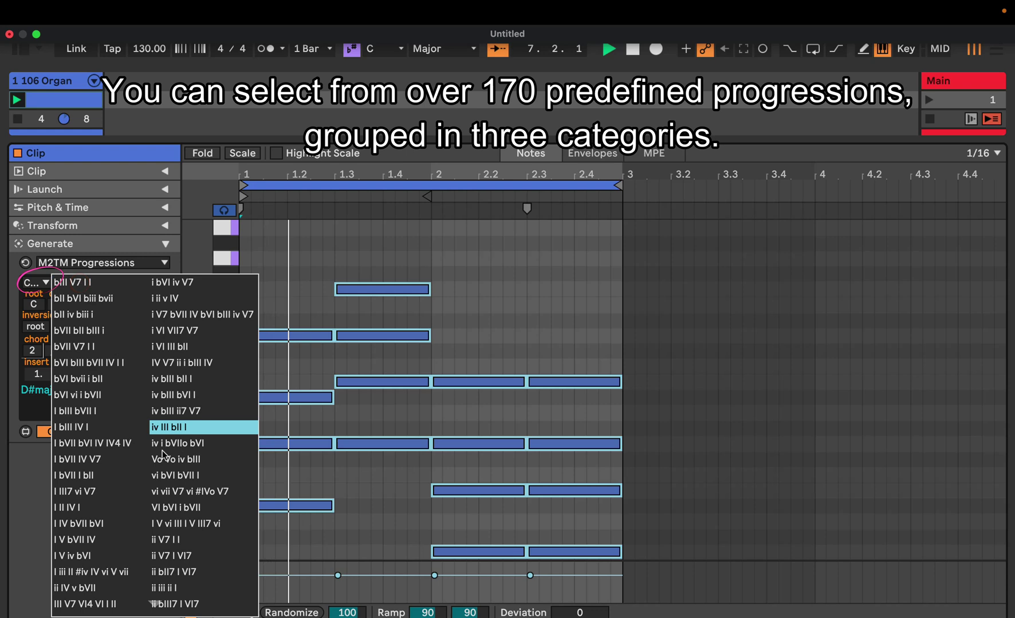
pyautogui.click(207, 315)
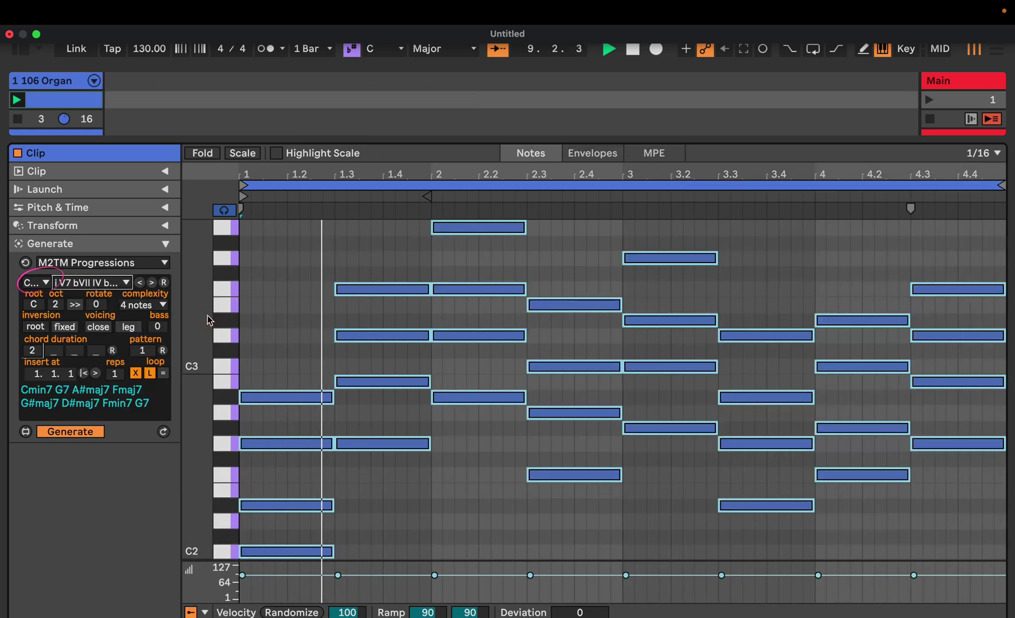
# Switch the progression category to A major and have the generator pick a random progression
pyautogui.click(46, 283)
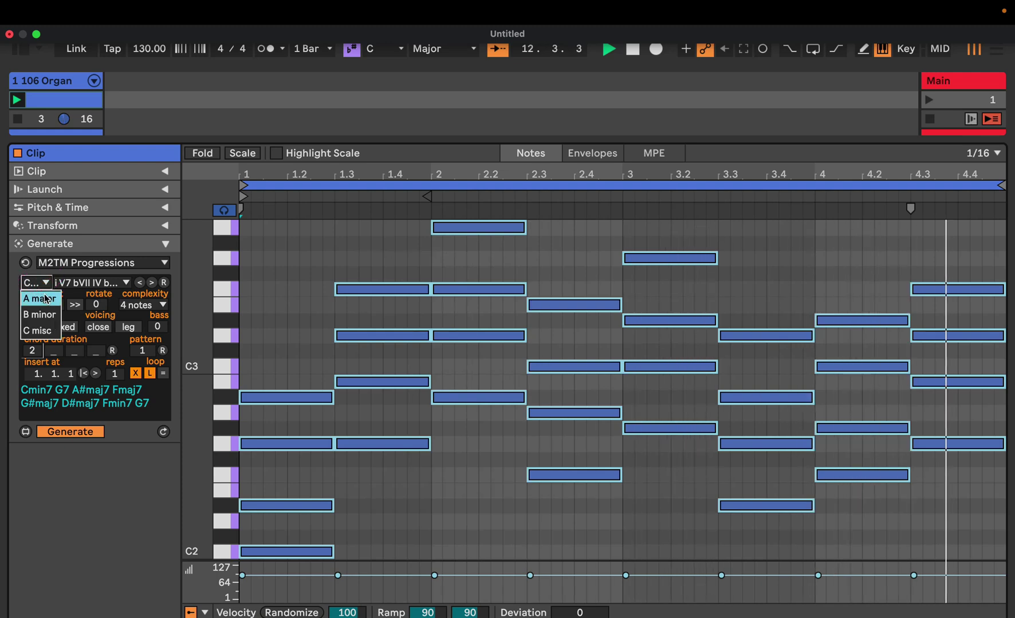
pyautogui.click(46, 299)
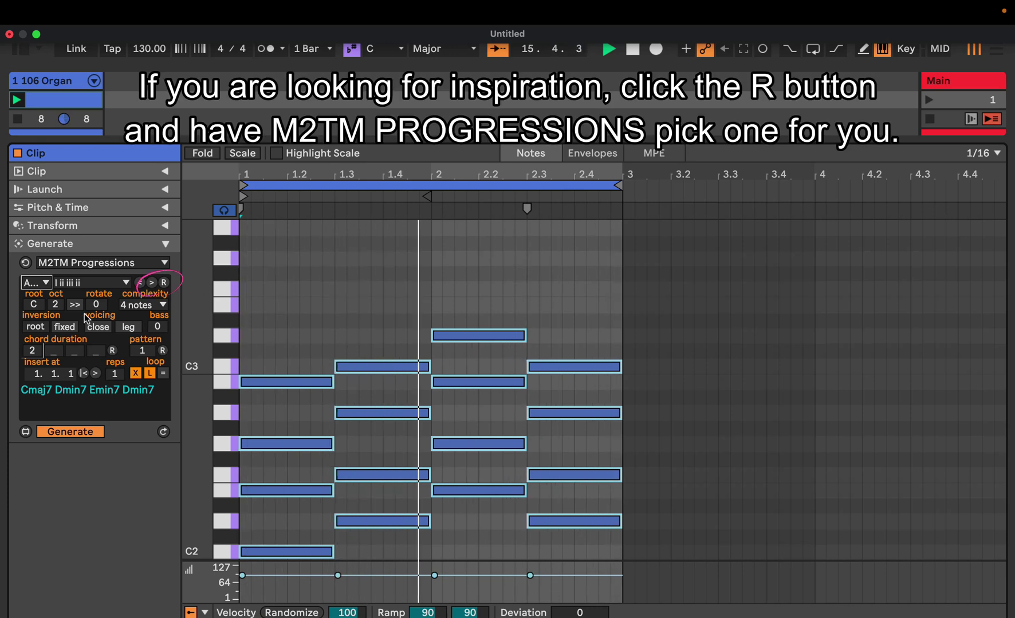
pyautogui.click(165, 282)
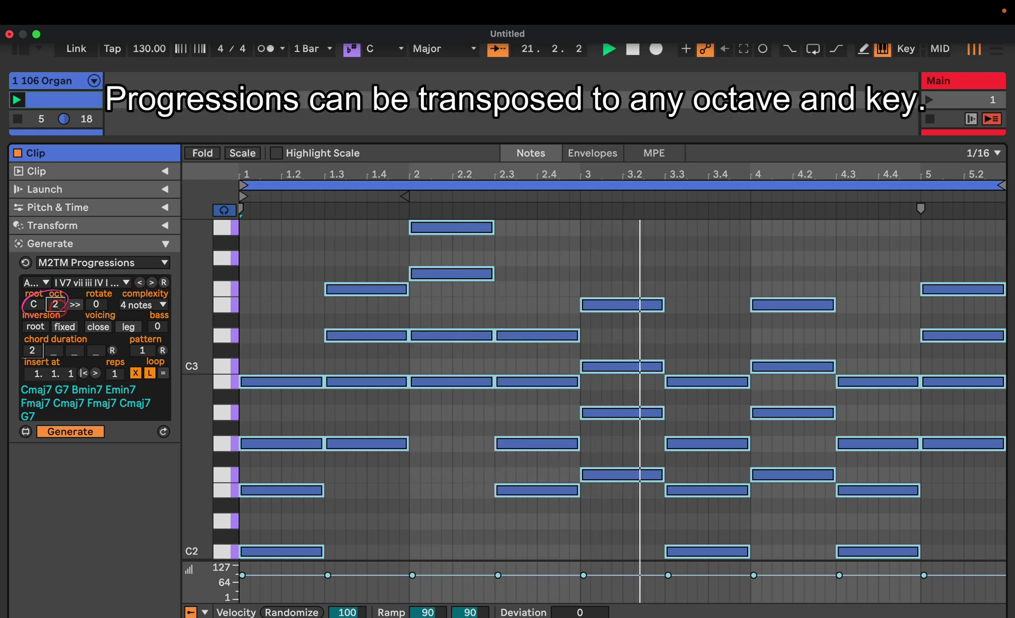
# Try transposing the progression to octave 3 and root C#, and return it to root C and octave 2
pyautogui.press('Up')
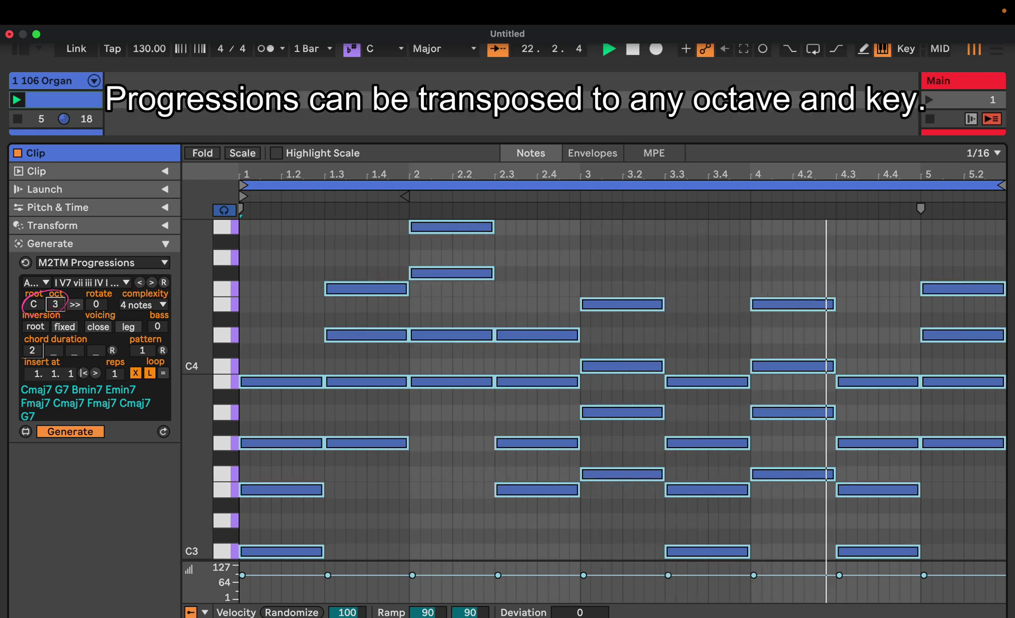
pyautogui.click(33, 305)
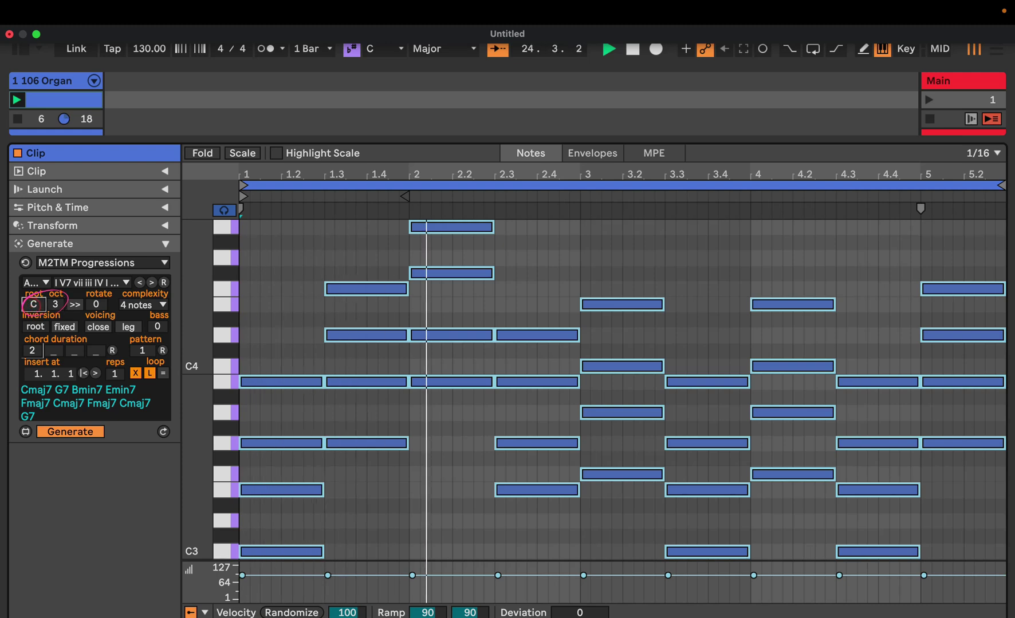
pyautogui.press('Up')
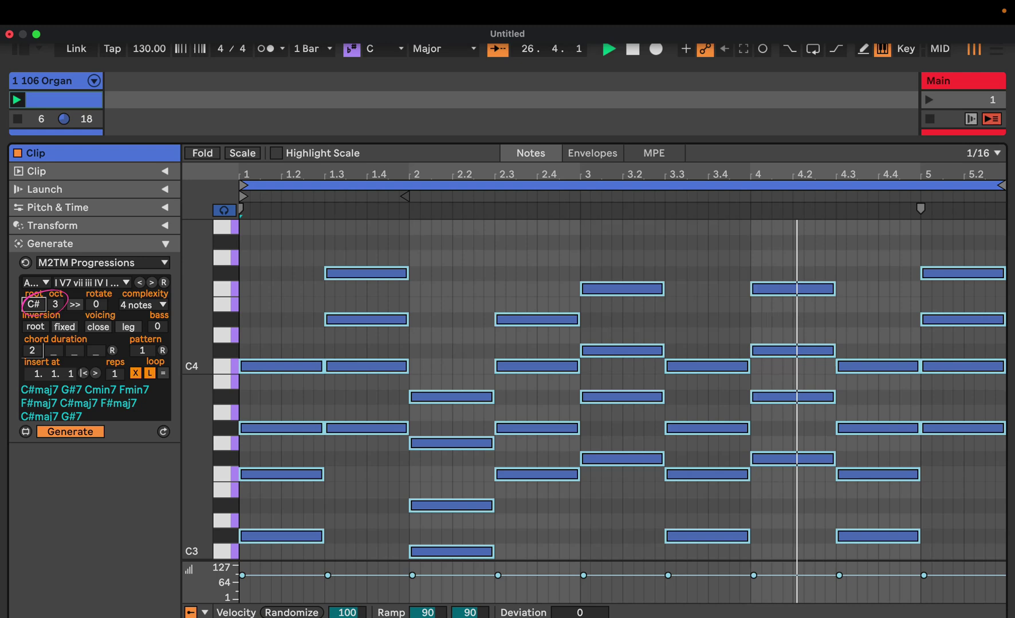
pyautogui.press('Down')
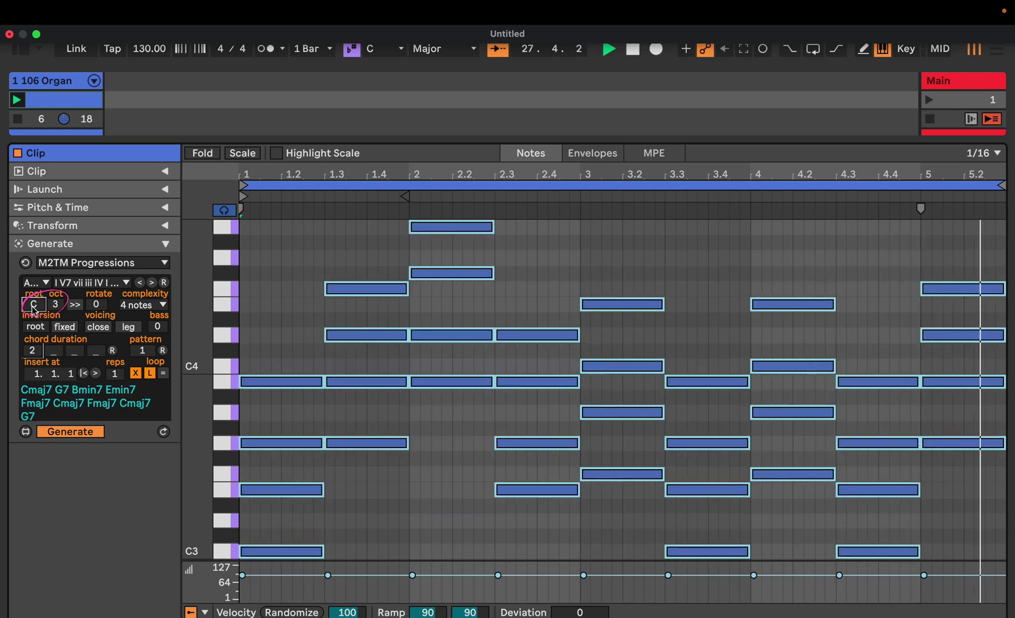
pyautogui.click(54, 306)
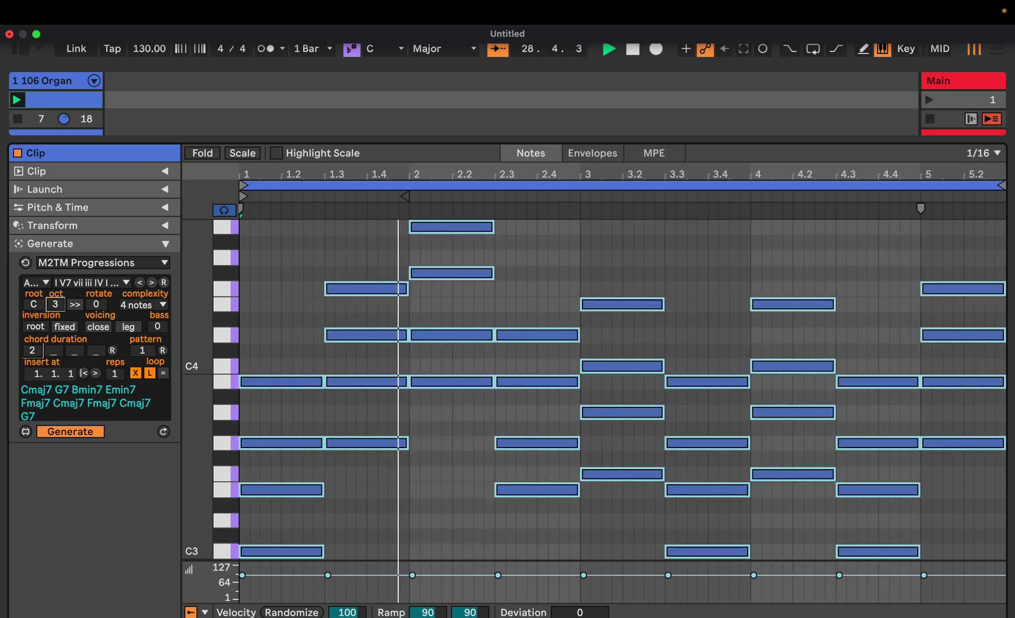
pyautogui.press('Down')
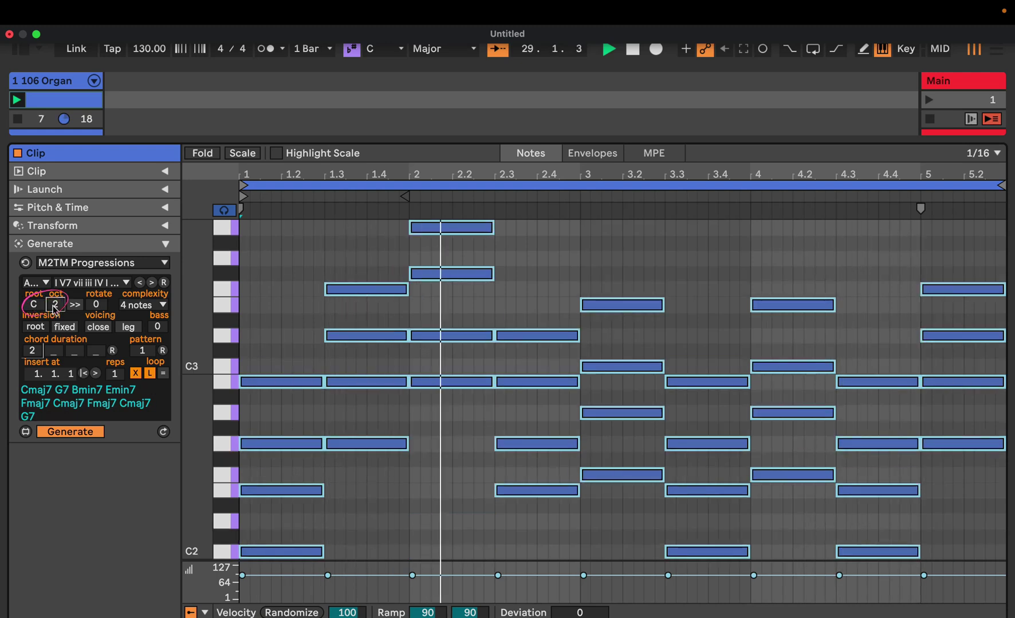
# Reverse the chord order, rotate the progression by 1, and return the playing order to forward
pyautogui.click(74, 306)
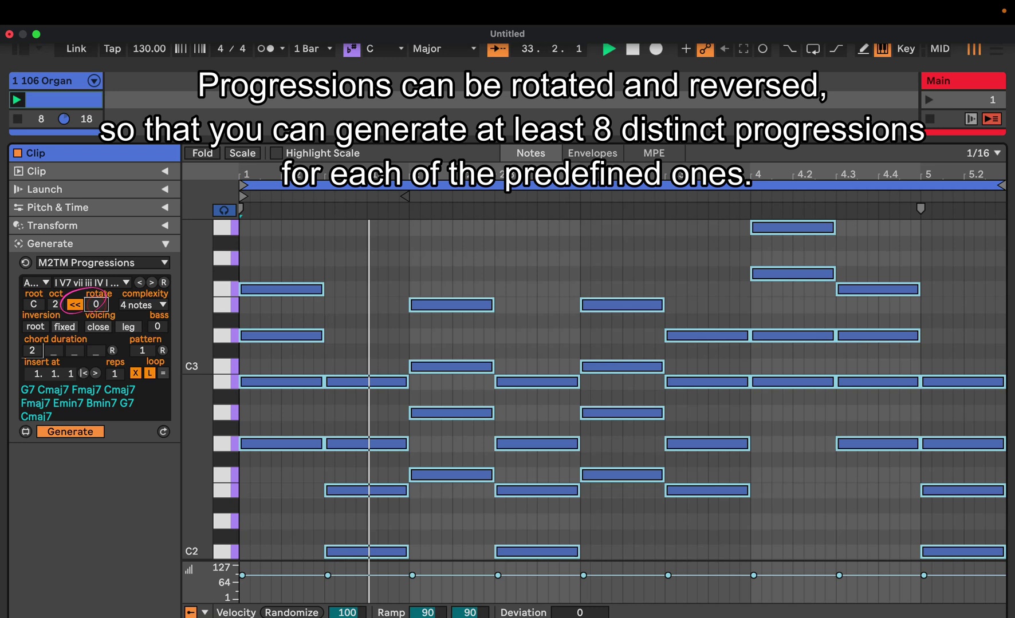
pyautogui.press('Up')
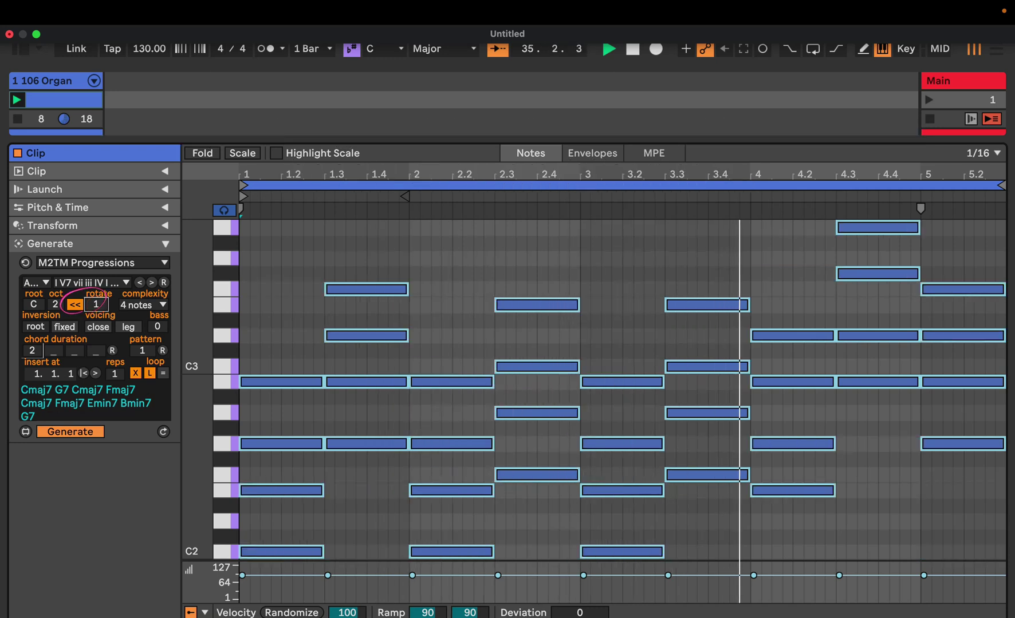
pyautogui.click(133, 305)
pyautogui.click(140, 351)
pyautogui.click(74, 304)
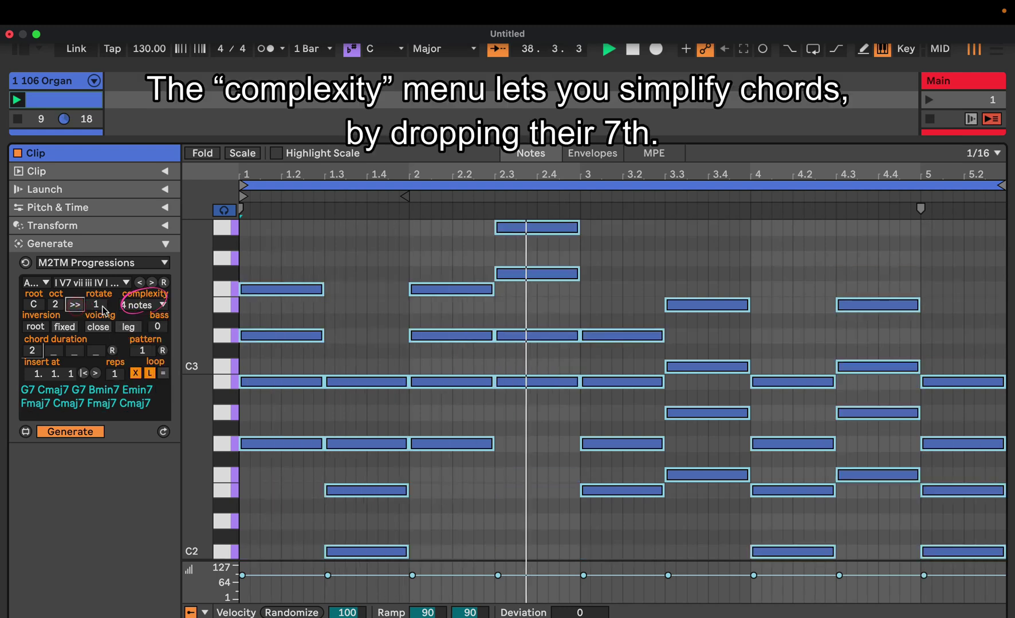
# Reduce the chord complexity to triads and set the chord inversion to 1st
pyautogui.click(133, 309)
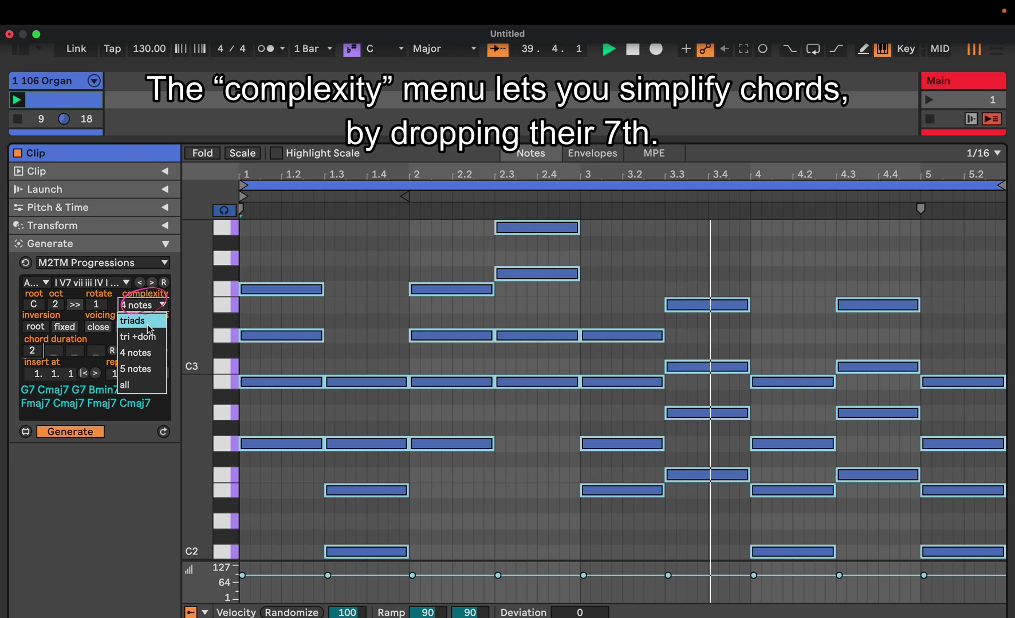
pyautogui.click(147, 325)
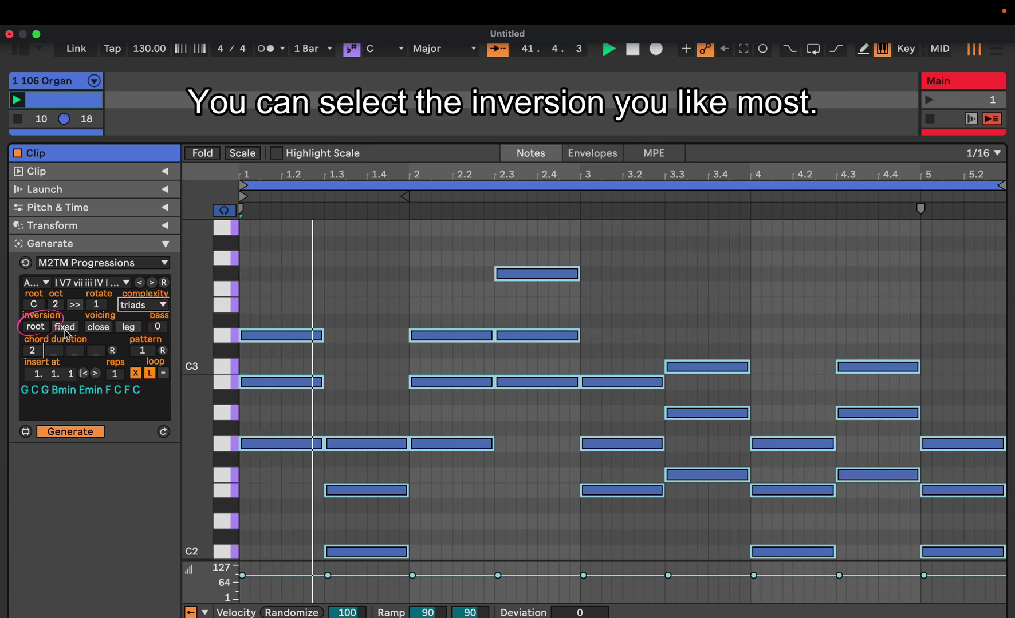
pyautogui.click(36, 327)
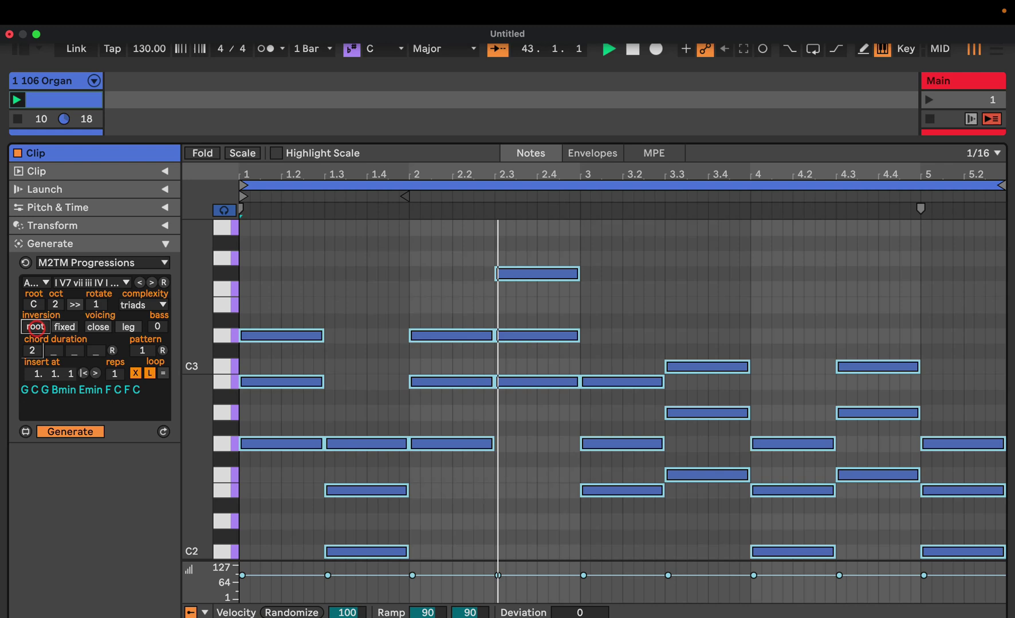
pyautogui.moveTo(37, 328); pyautogui.dragTo(37, 315)
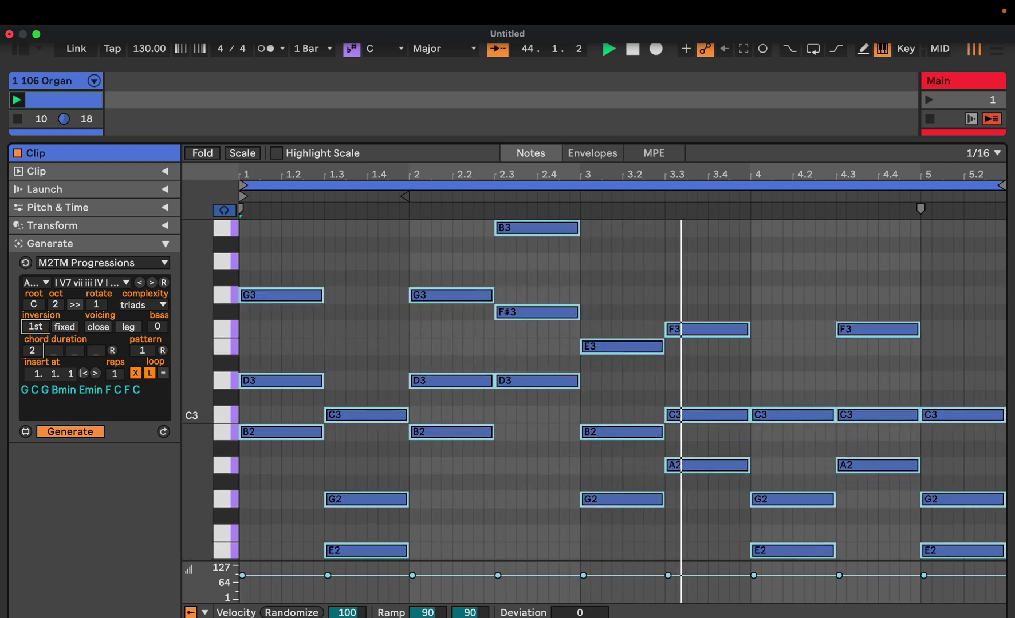
# Switch the inversion mode to auto and try the open voicing before returning to close voicing
pyautogui.click(64, 327)
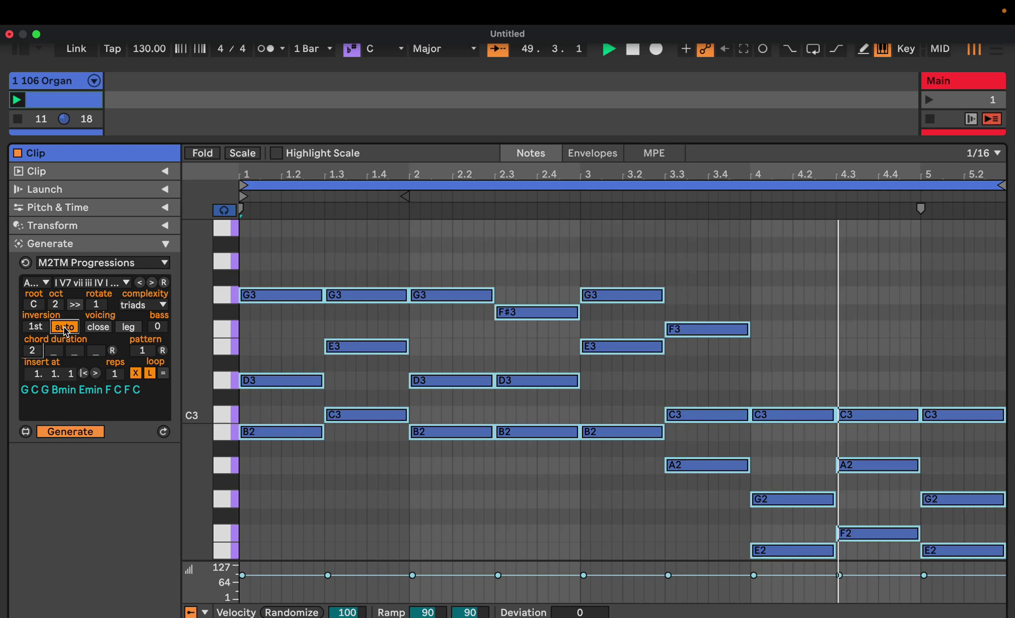
pyautogui.click(96, 328)
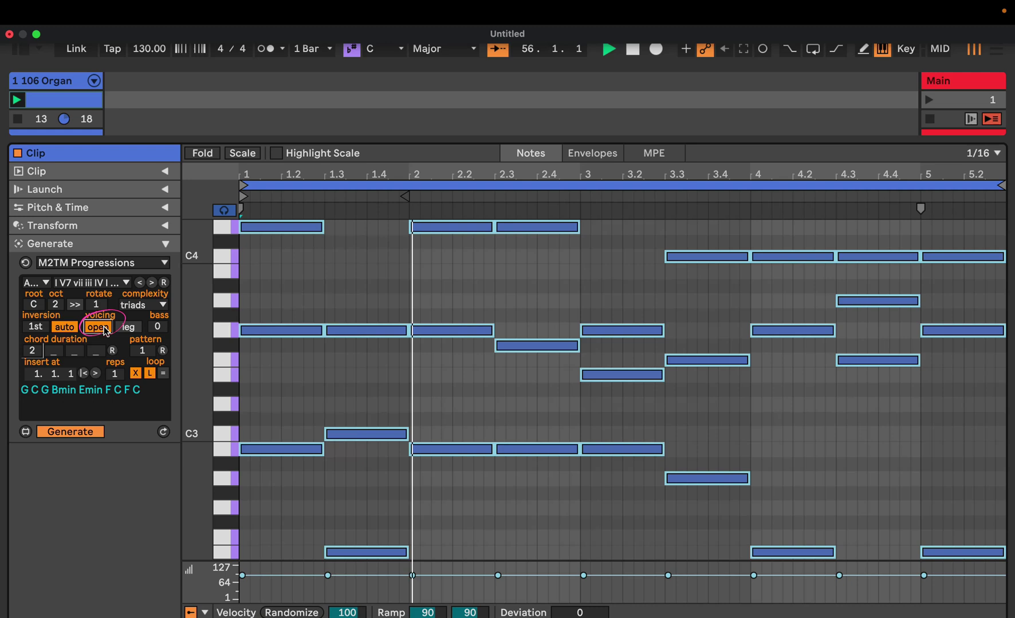
pyautogui.click(98, 327)
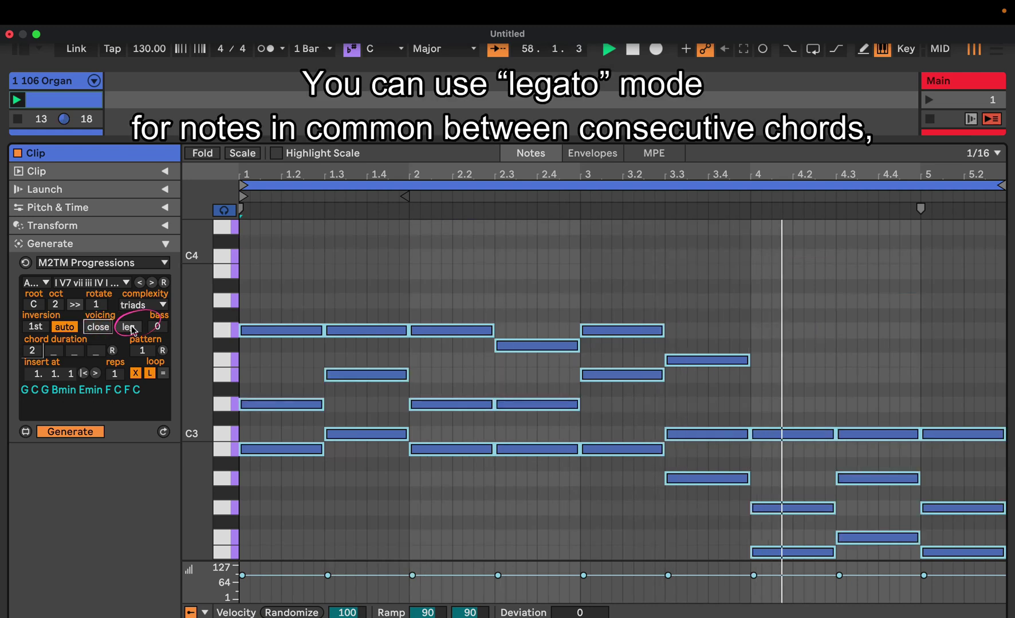
# Try legato for notes shared by consecutive chords, set the inversion mode back to fixed, and turn legato off
pyautogui.click(129, 327)
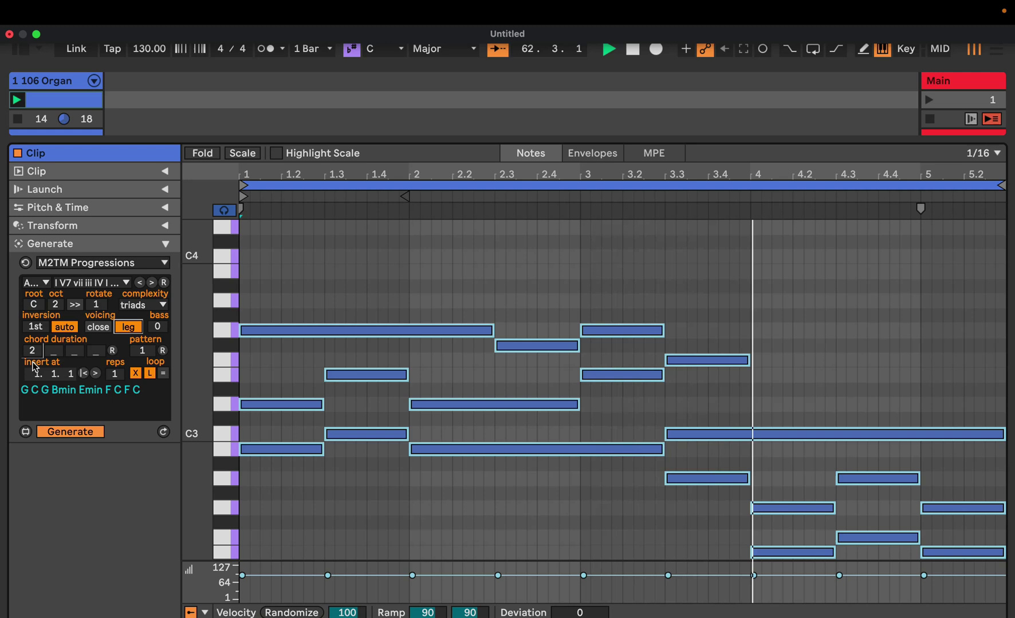
pyautogui.click(66, 330)
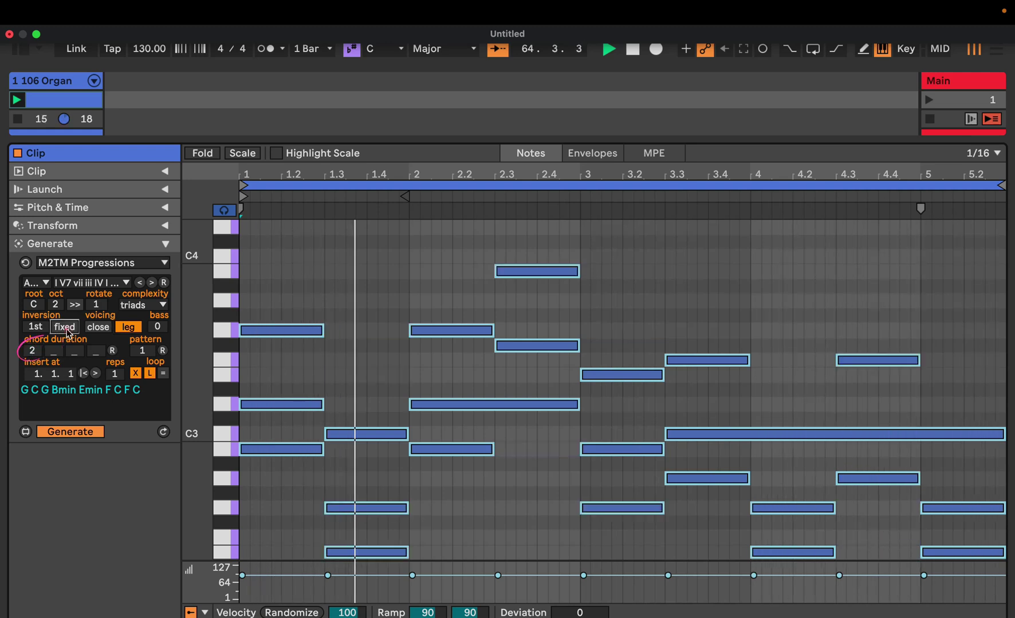
pyautogui.click(127, 328)
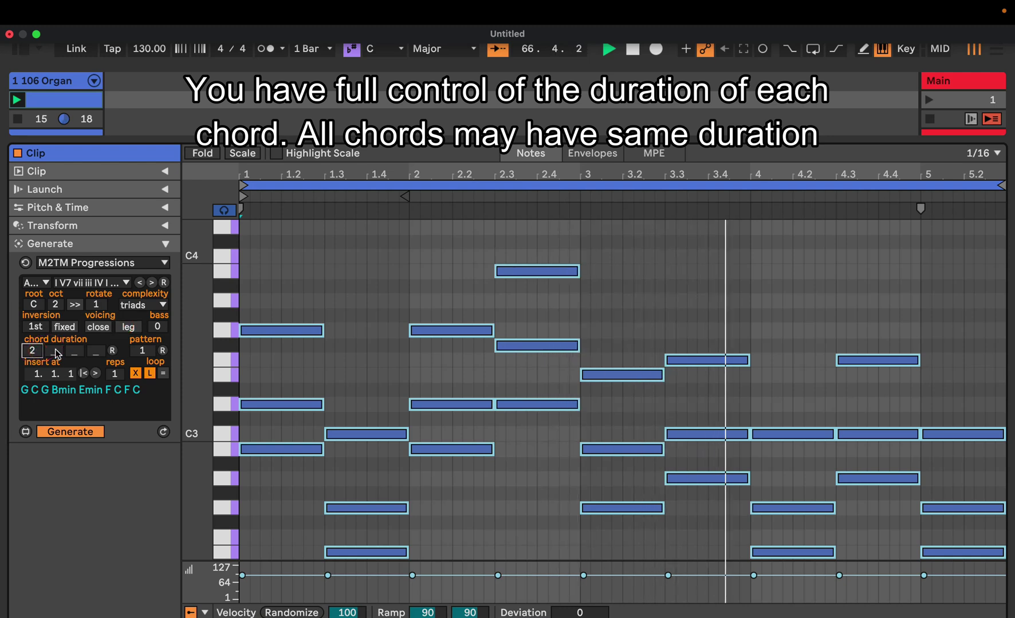
# Set the second, third and fourth chord durations to 1, 1 and 2
pyautogui.write('1')
pyautogui.click(74, 352)
pyautogui.write('1')
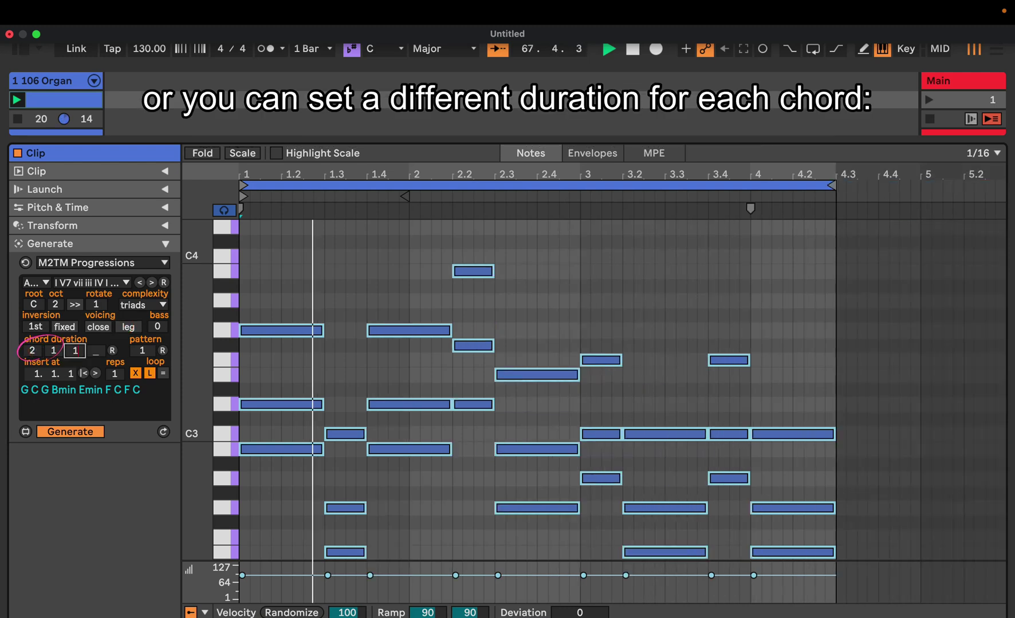
pyautogui.click(95, 351)
pyautogui.write('2')
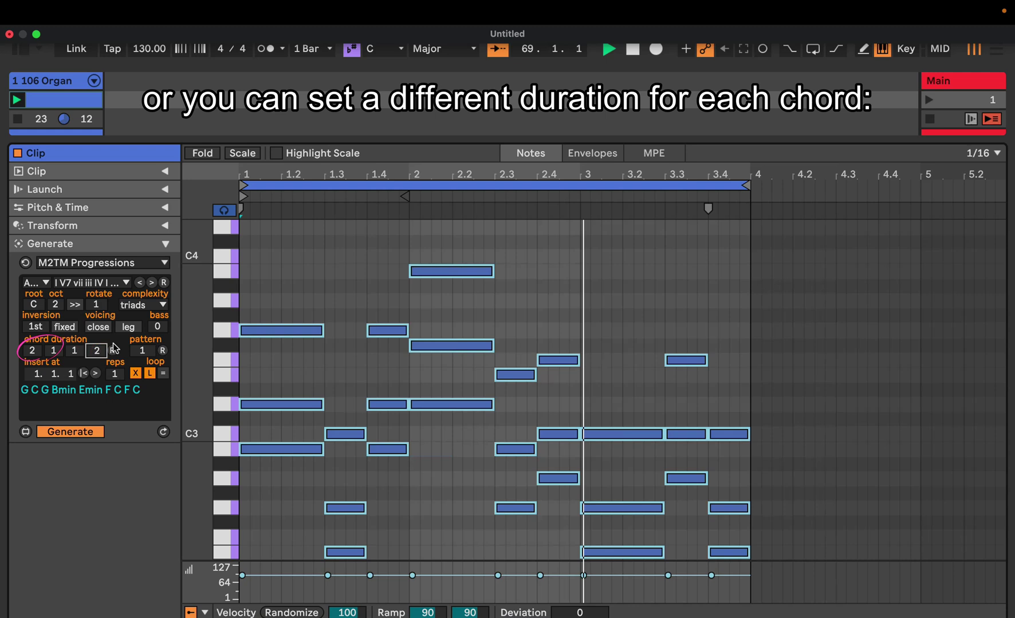
pyautogui.click(116, 341)
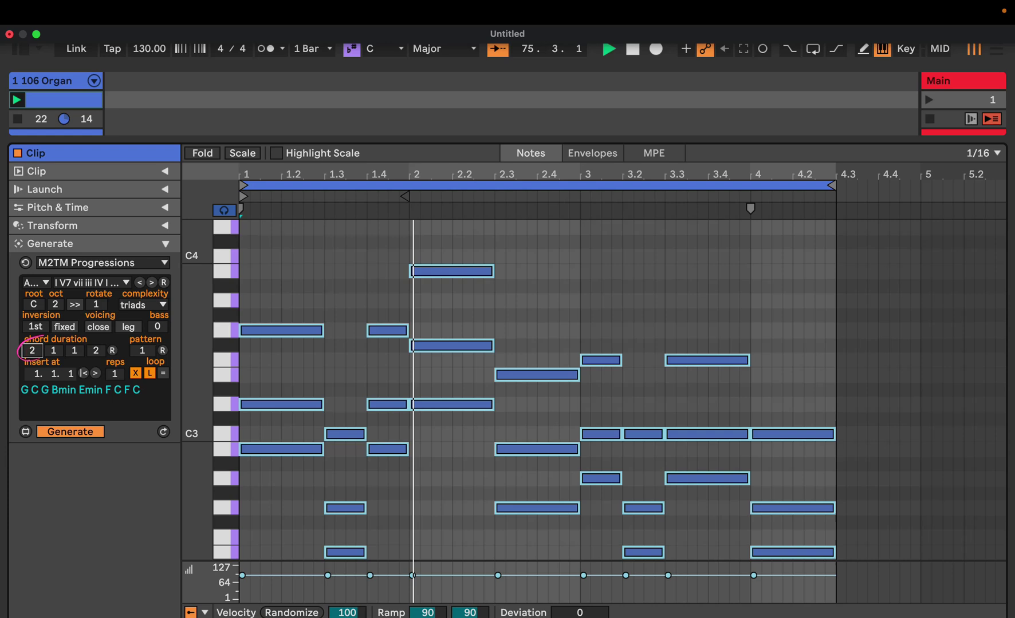
# Clear the second, third and fourth chord durations by setting them to 0
pyautogui.click(54, 351)
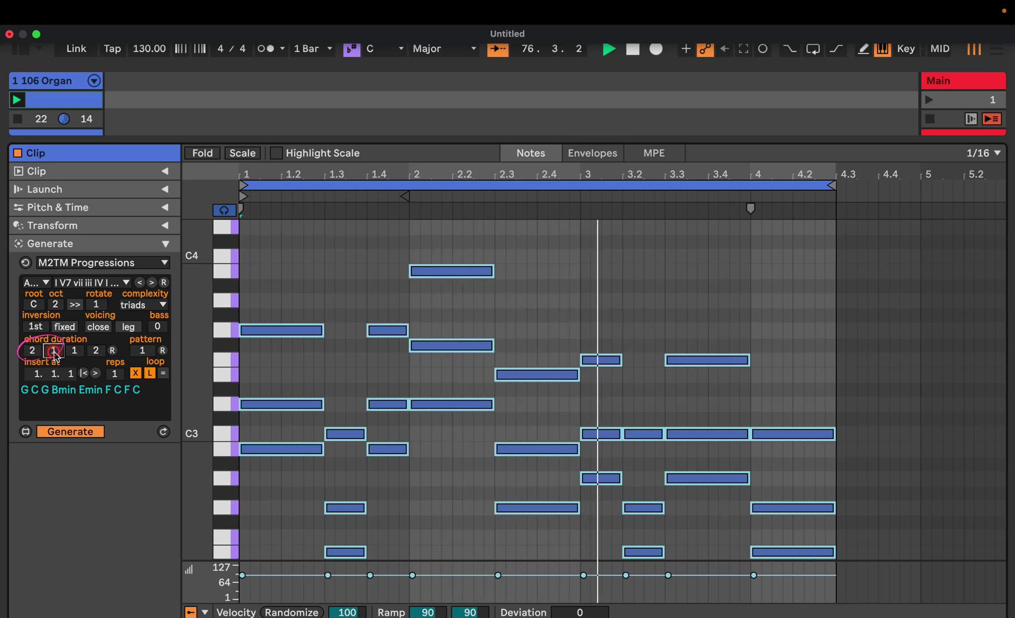
pyautogui.click(76, 352)
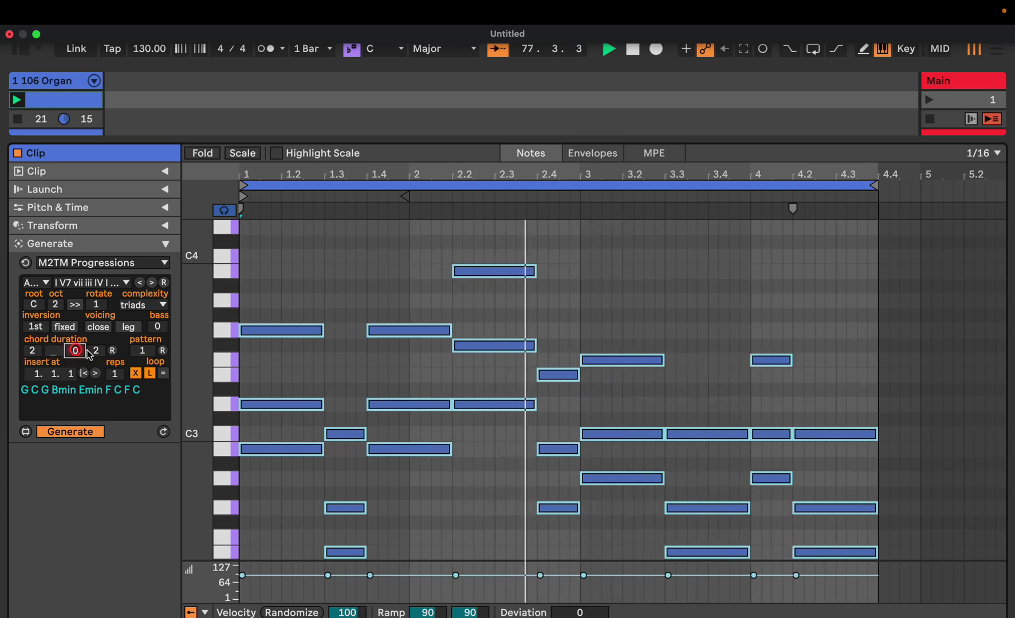
pyautogui.write('00')
pyautogui.click(95, 351)
pyautogui.write('0')
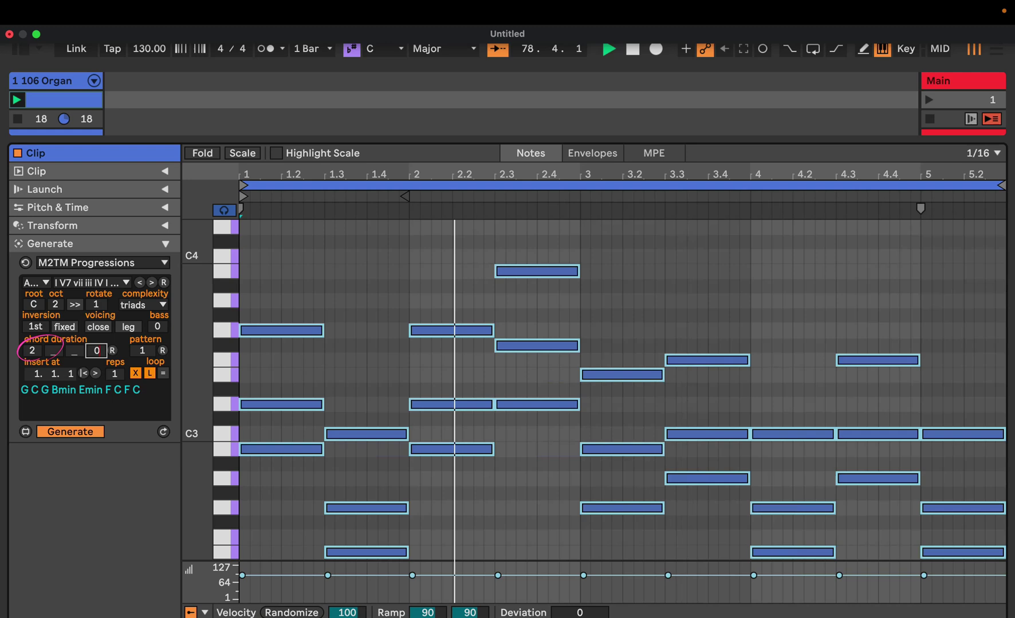
pyautogui.press('Return')
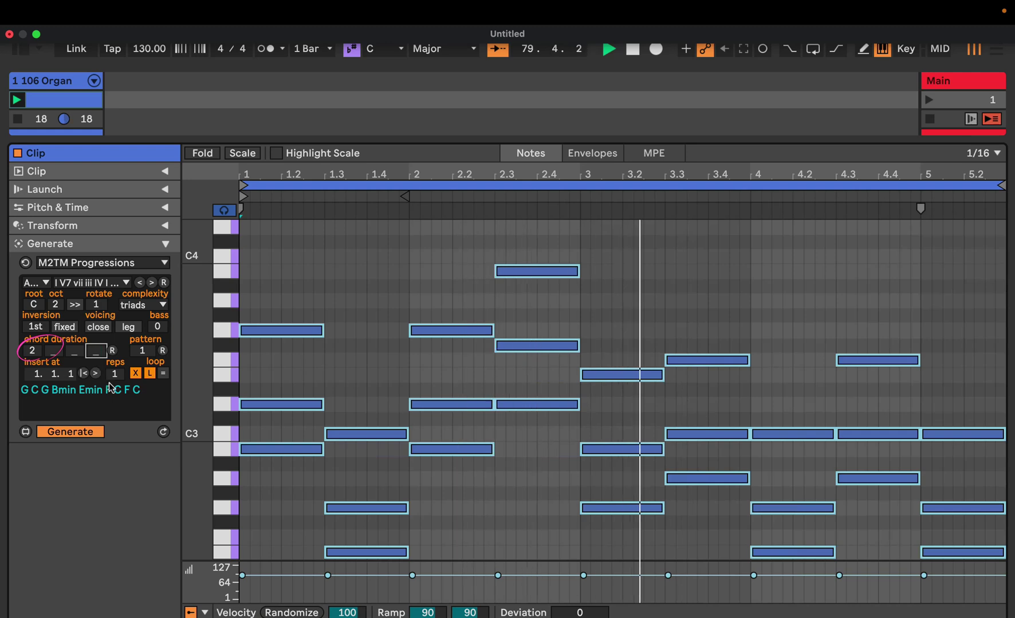
# Set the progression's repetitions to 2 and randomize the chord durations twice
pyautogui.moveTo(116, 376); pyautogui.dragTo(116, 367)
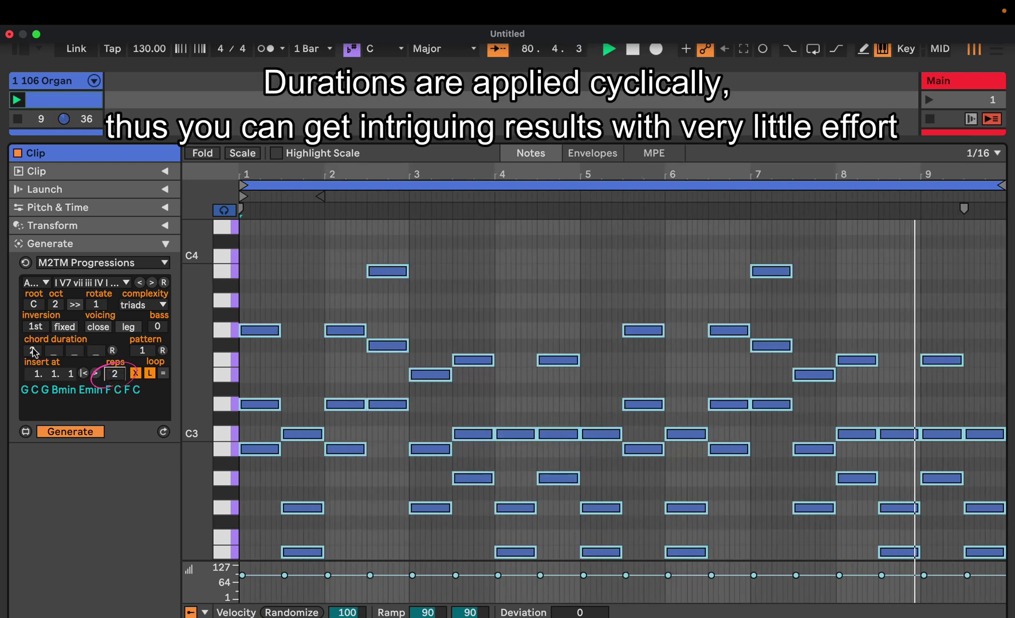
pyautogui.click(113, 351)
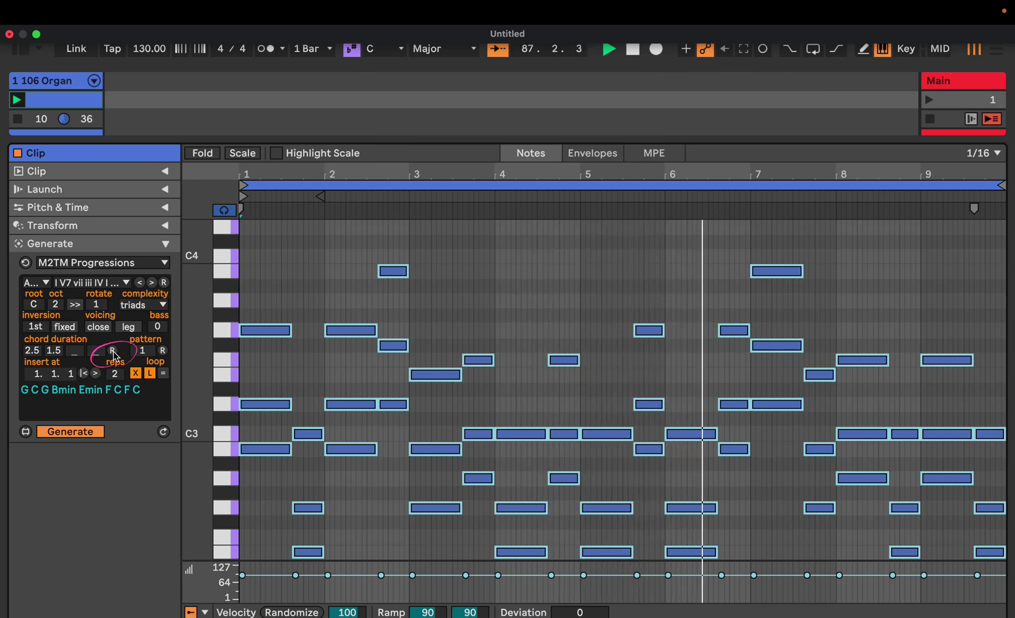
pyautogui.click(113, 351)
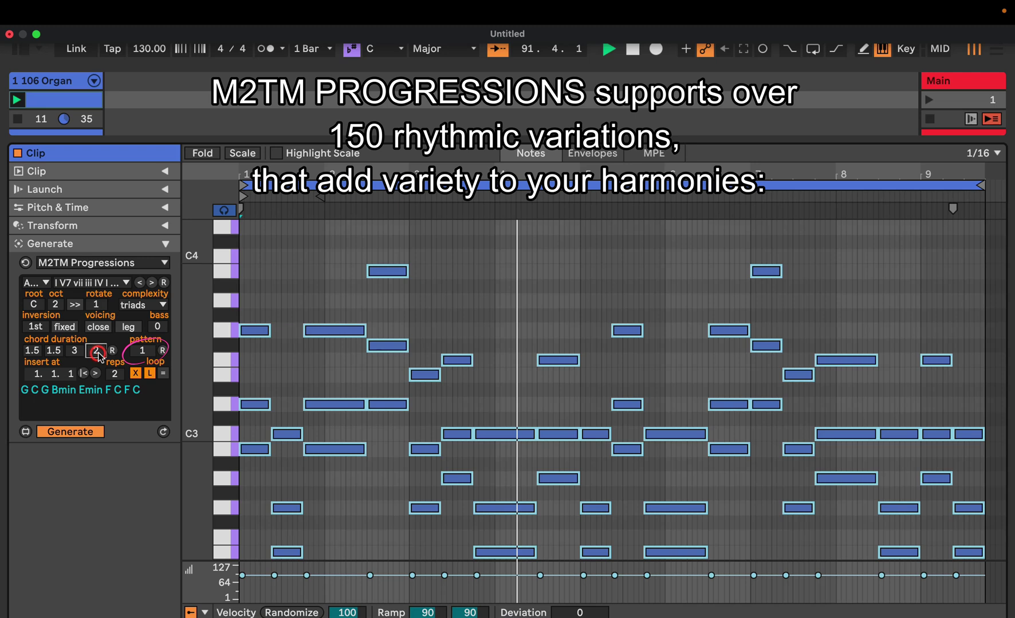
# Clear the second, third and fourth chord durations and set the first chord duration to 4
pyautogui.moveTo(99, 355); pyautogui.dragTo(57, 366)
pyautogui.click(74, 350)
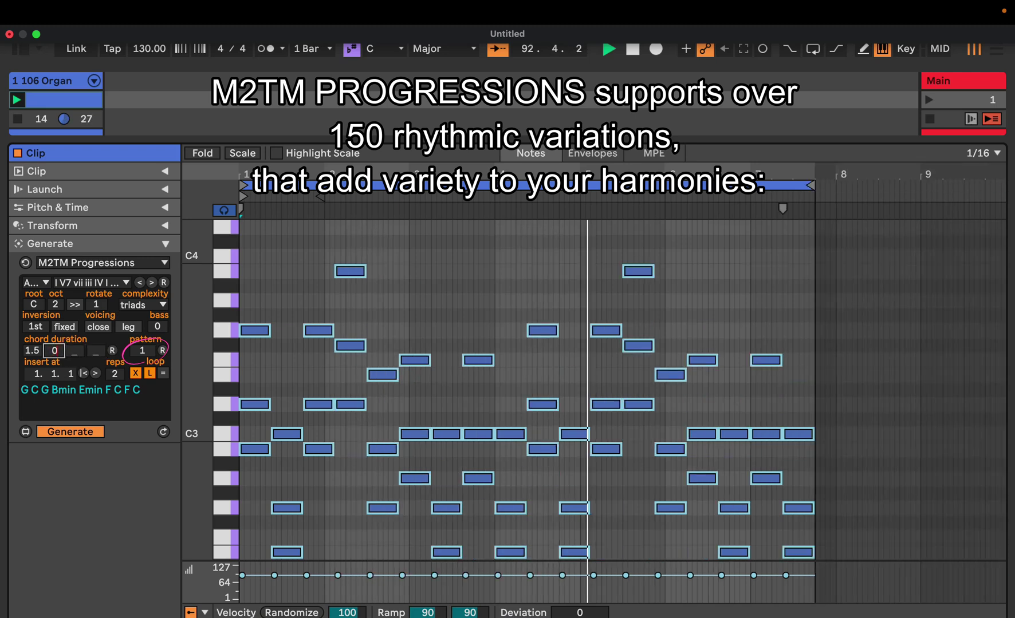
pyautogui.click(33, 351)
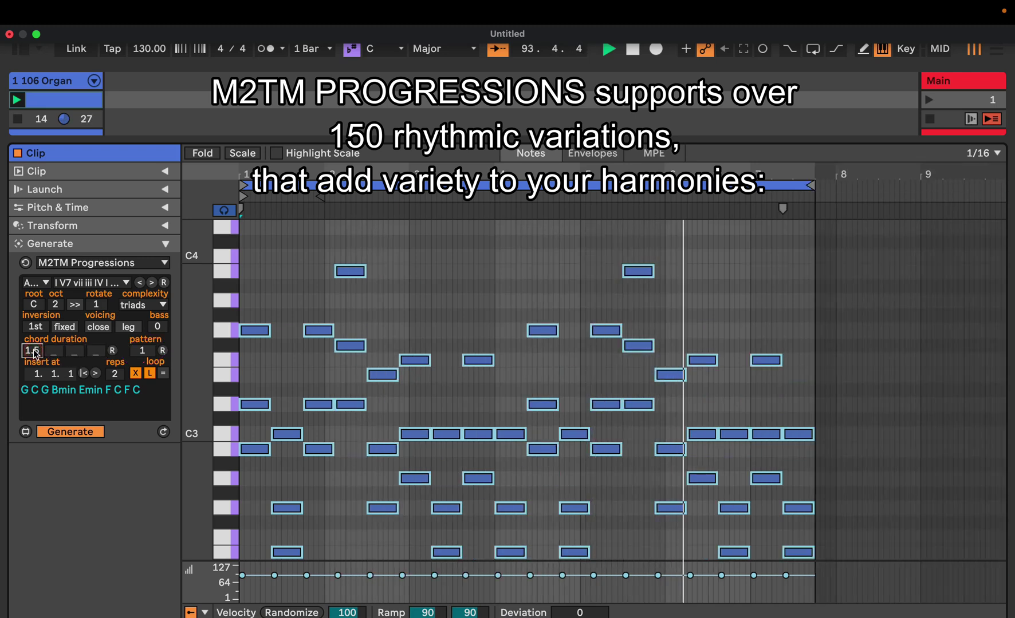
pyautogui.write('3')
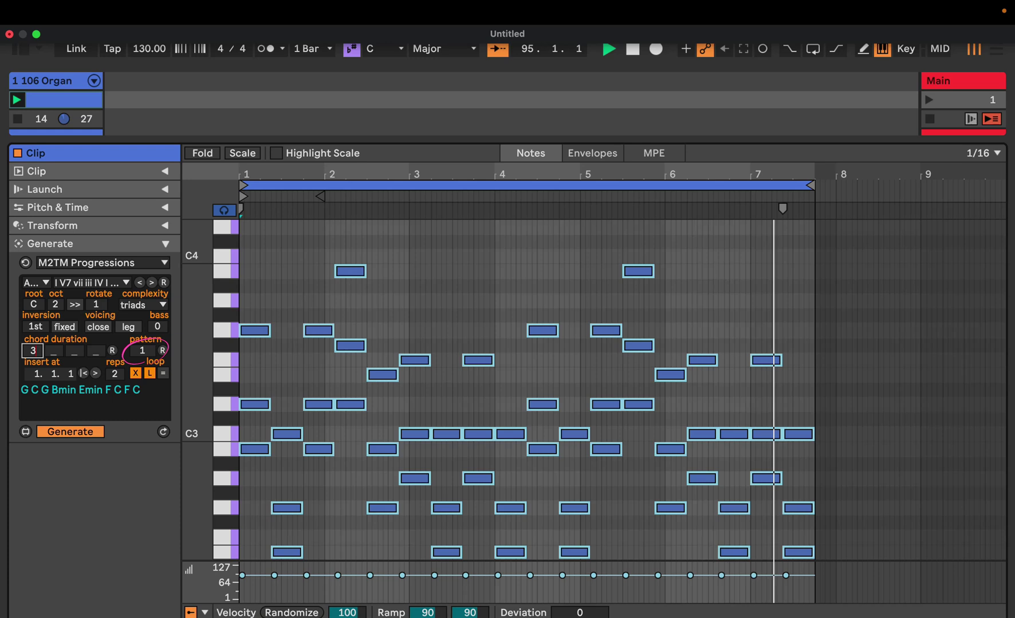
pyautogui.press('BackSpace')
pyautogui.write('4')
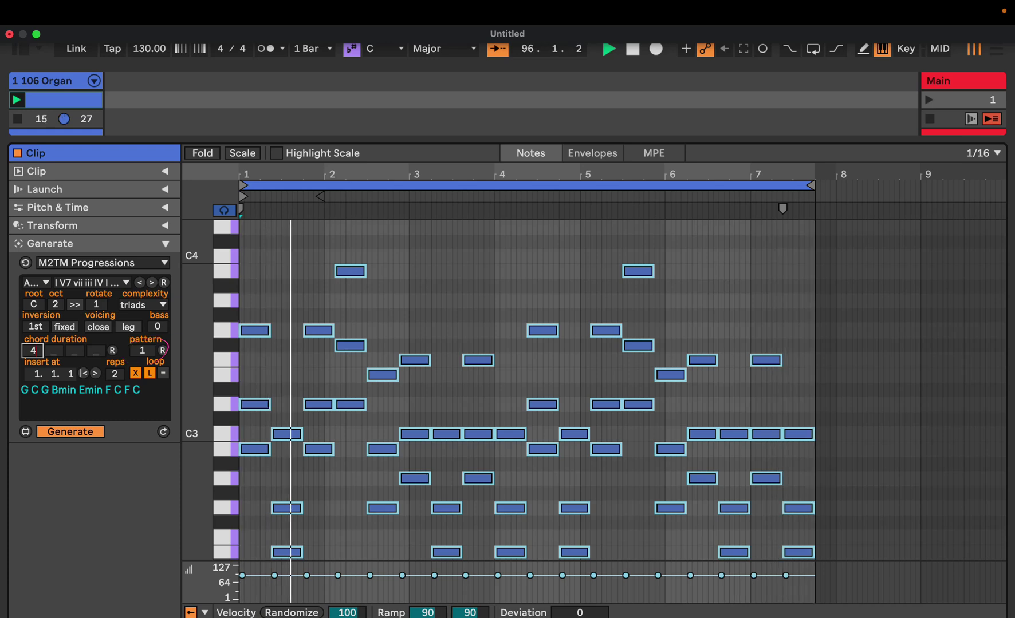
# Set the second, third and fourth chord durations to 3, 3 and 4
pyautogui.click(50, 351)
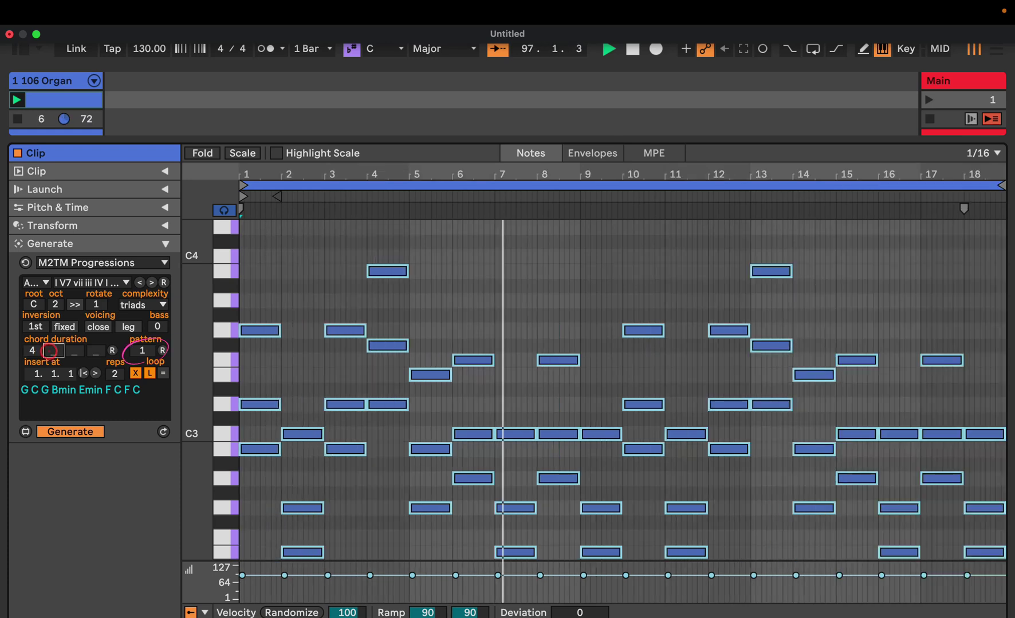
pyautogui.write('3')
pyautogui.click(74, 351)
pyautogui.write('3')
pyautogui.click(98, 351)
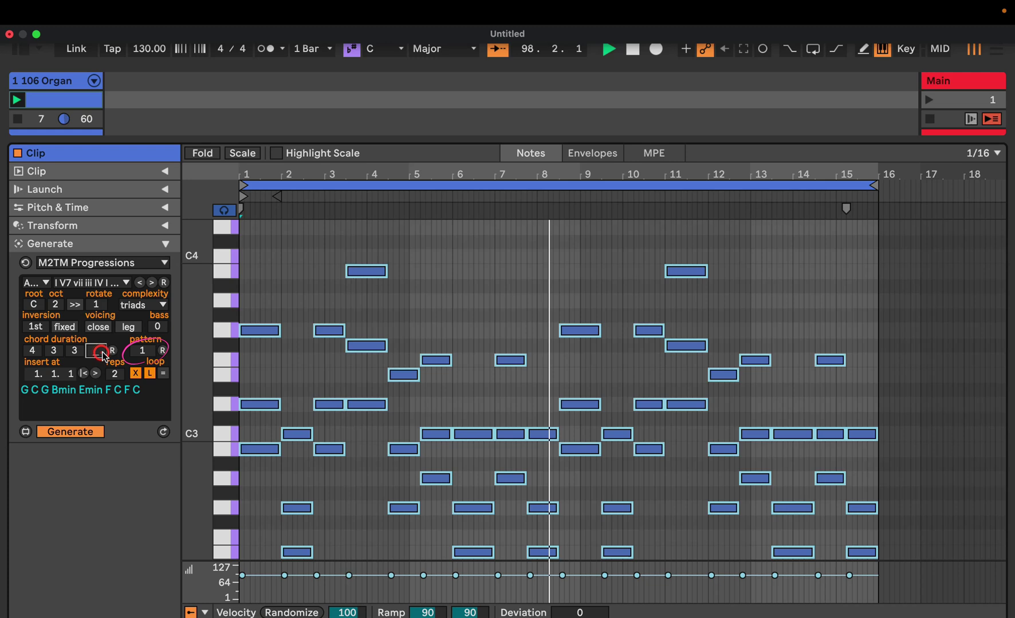
pyautogui.click(120, 476)
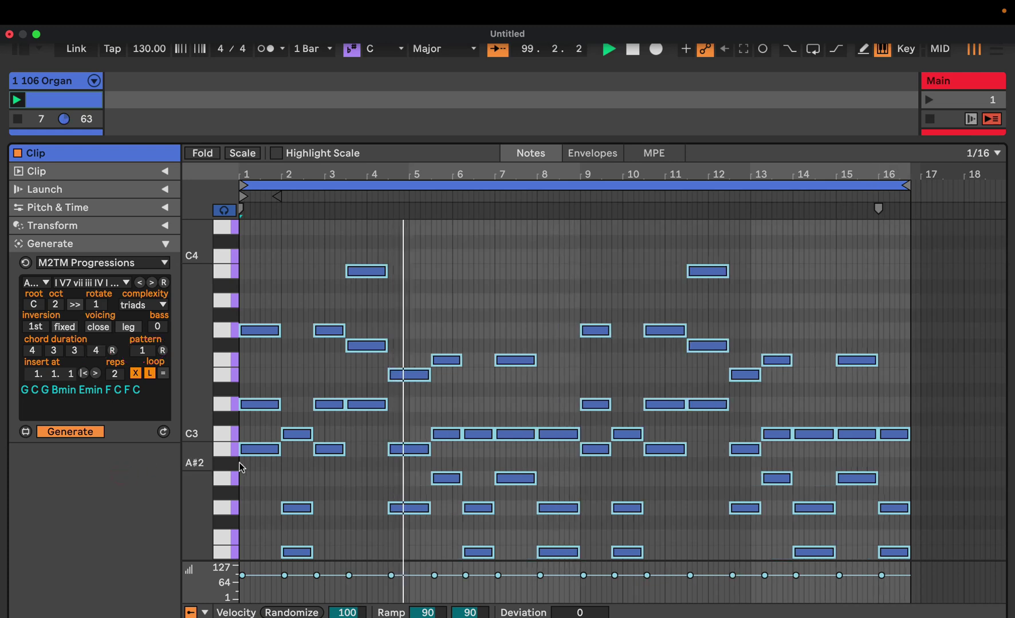
# Try rhythm patterns 20, 36 and 55 on the generated progression
pyautogui.click(142, 352)
pyautogui.write('20')
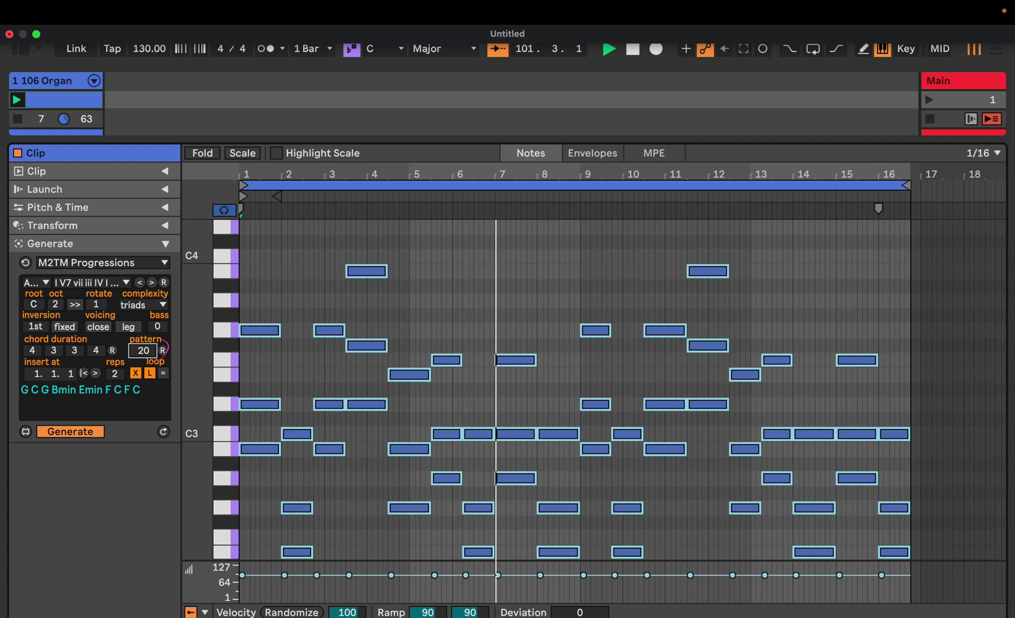
pyautogui.press('Return')
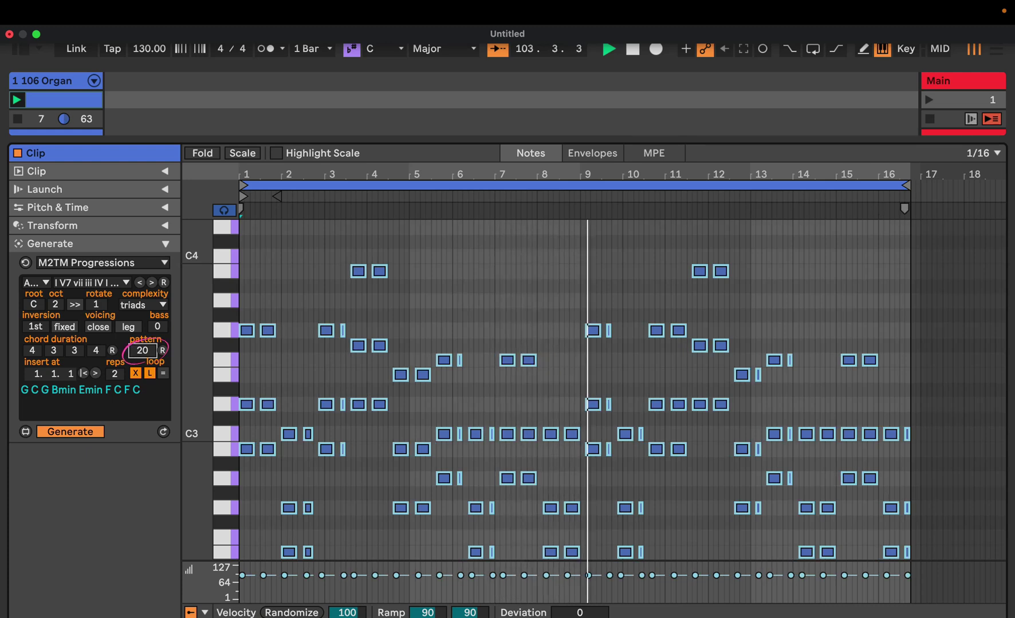
pyautogui.write('36')
pyautogui.press('Return')
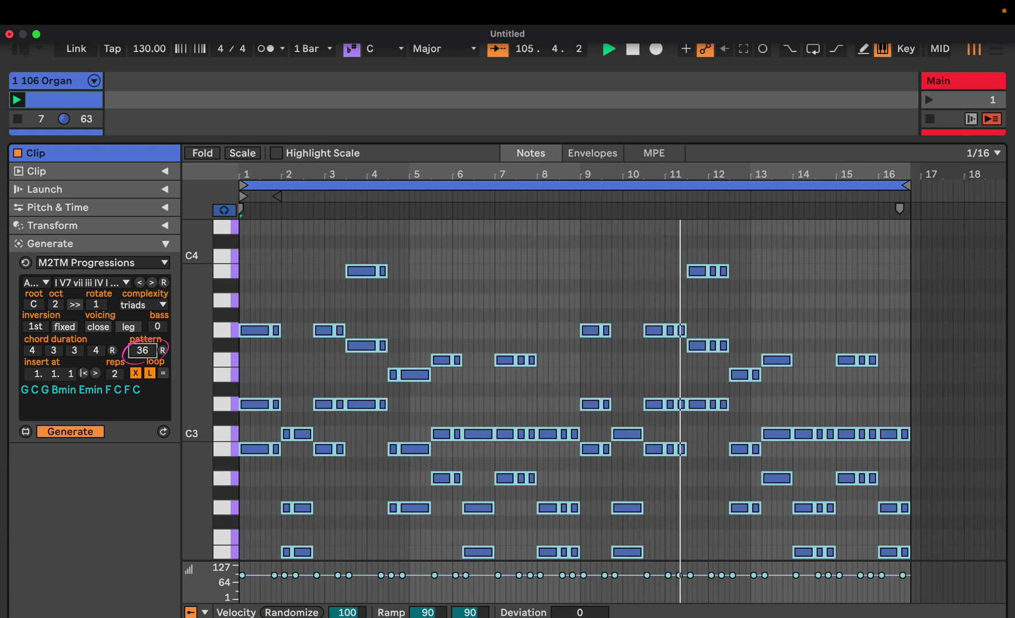
pyautogui.write('55')
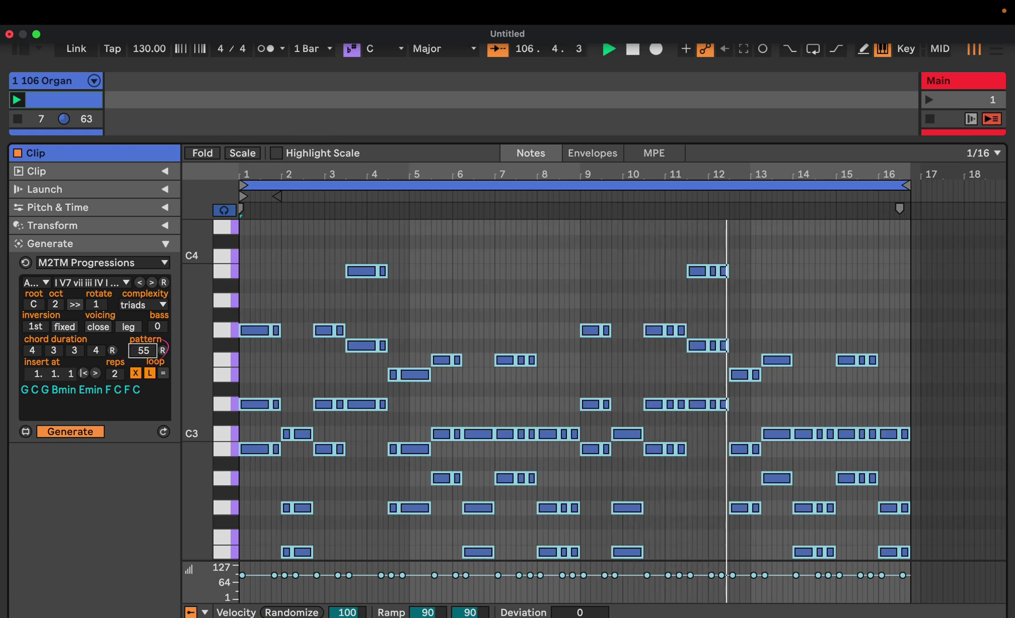
pyautogui.press('Return')
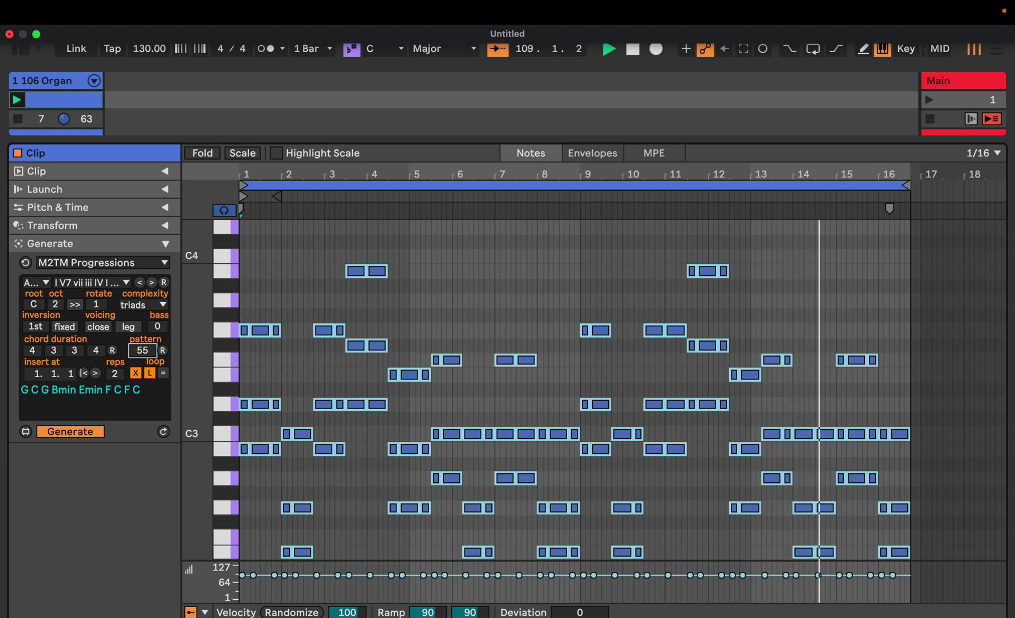
# Clear the fourth, third and second chord durations and set the first chord duration to 2
pyautogui.click(95, 350)
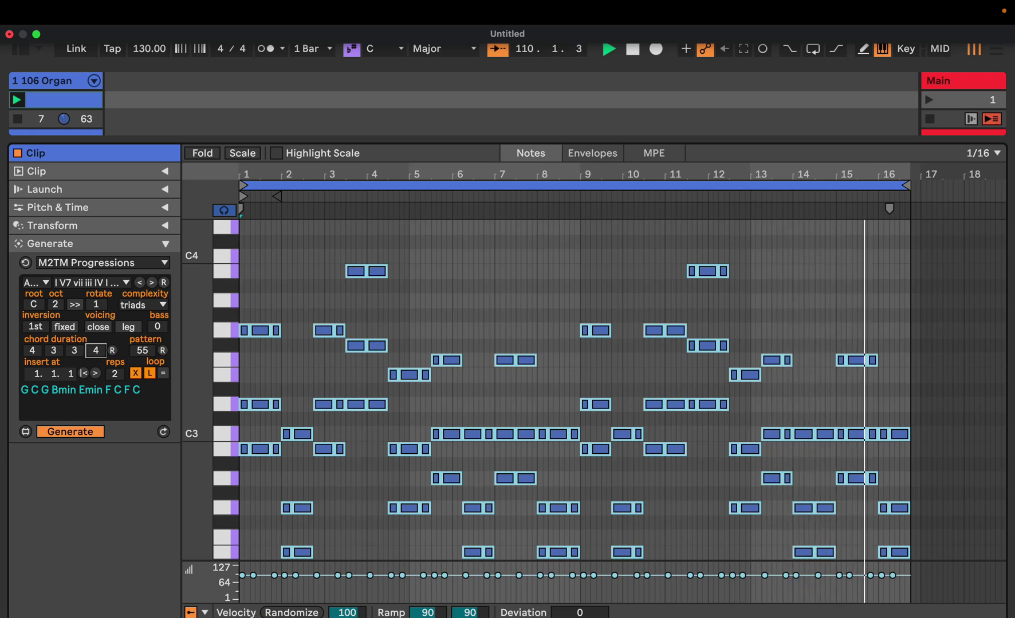
pyautogui.press('BackSpace')
pyautogui.click(74, 352)
pyautogui.press('BackSpace')
pyautogui.doubleClick(53, 351)
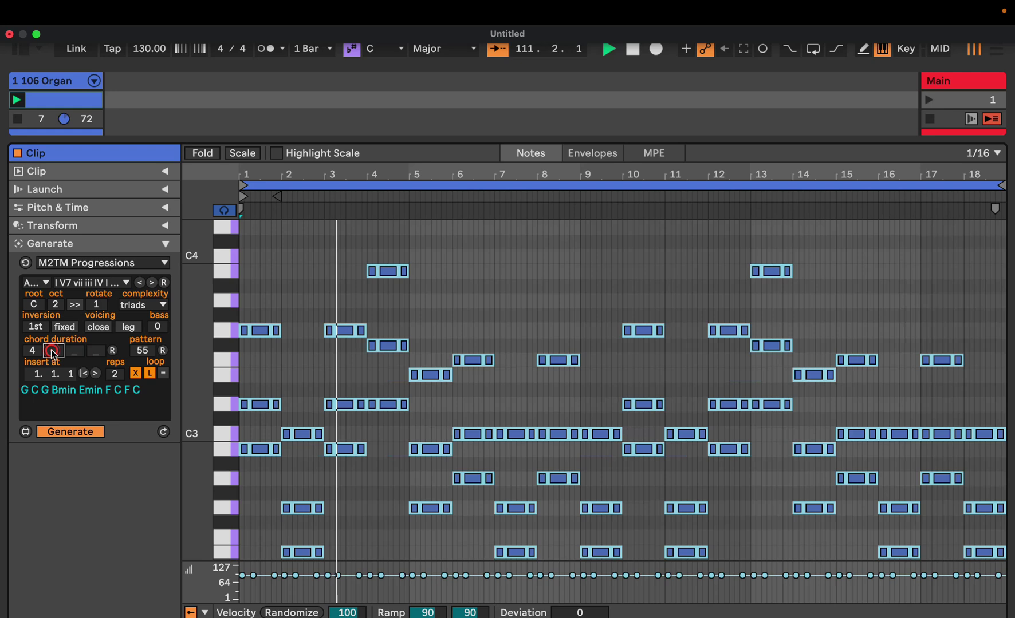
pyautogui.click(36, 351)
pyautogui.moveTo(36, 354); pyautogui.dragTo(36, 360)
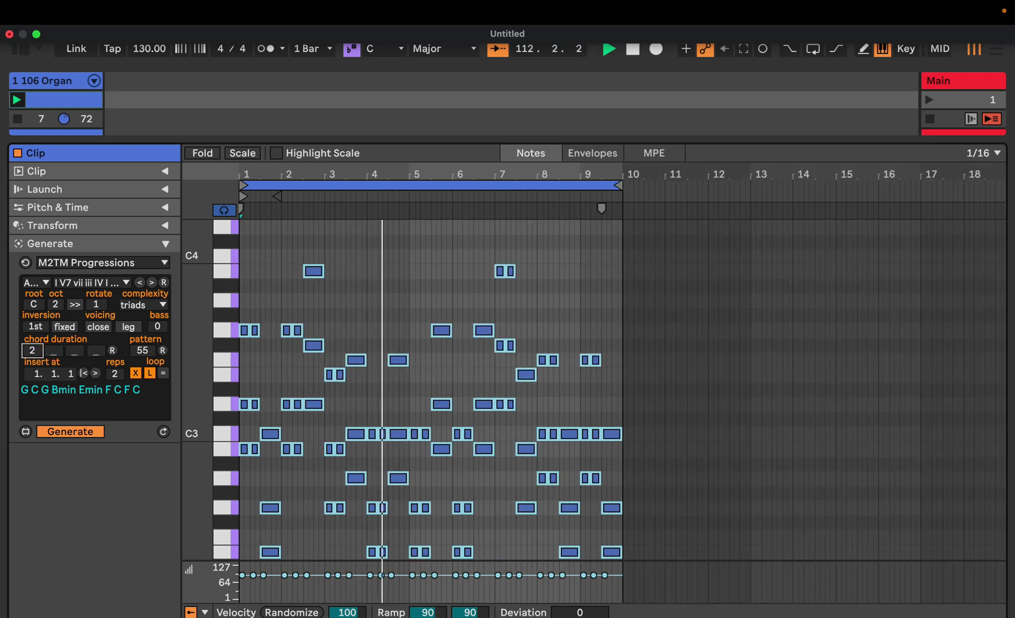
# Set the progression's rhythm pattern to 69
pyautogui.click(145, 351)
pyautogui.moveTo(145, 351); pyautogui.dragTo(145, 347)
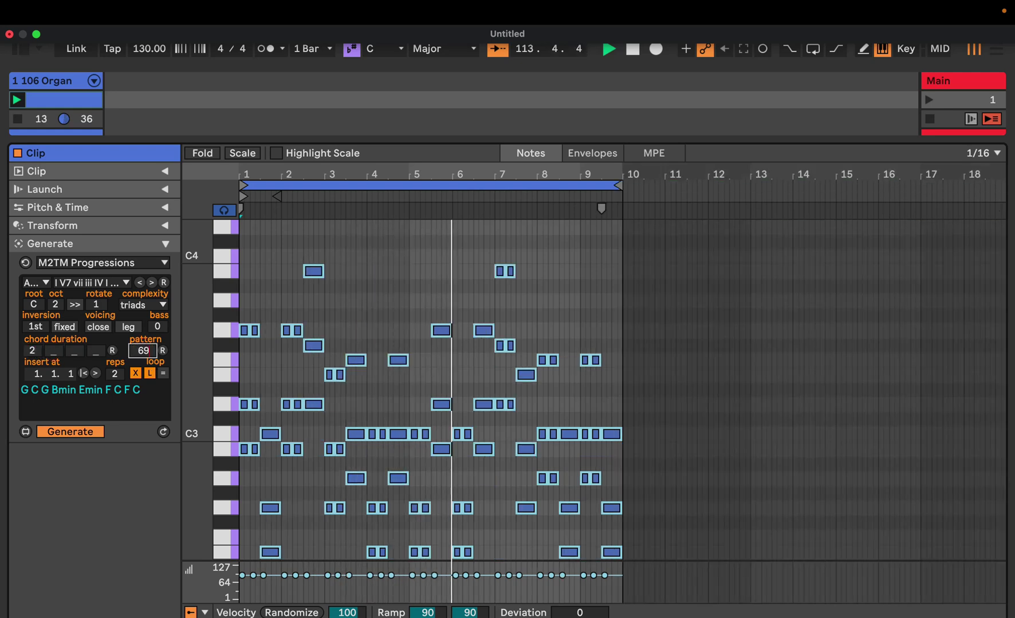
pyautogui.press('Return')
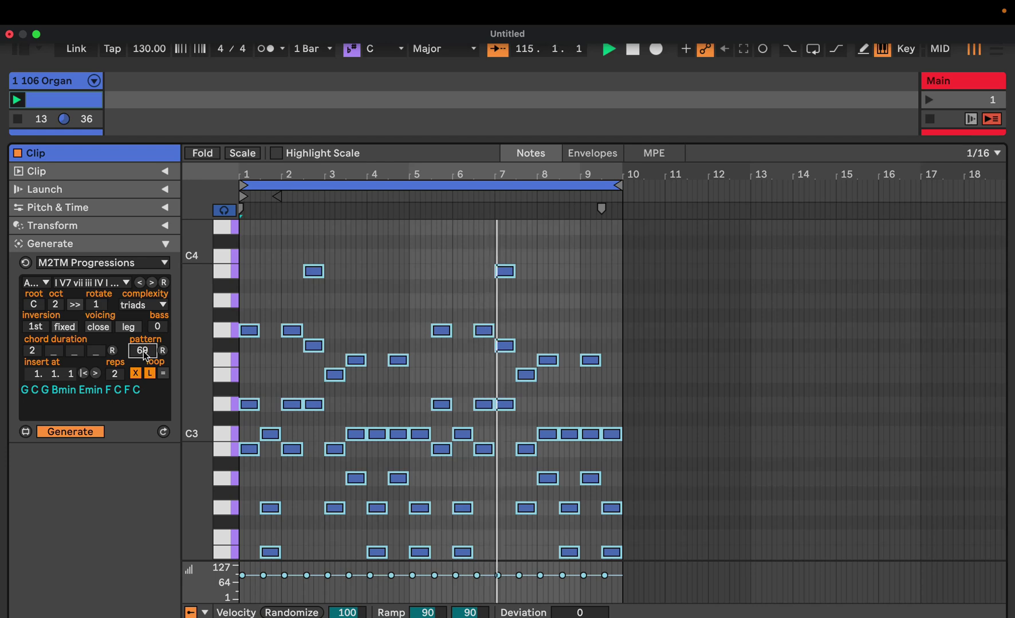
# Set the first chord duration to 4 and the rhythm pattern to 120
pyautogui.click(33, 351)
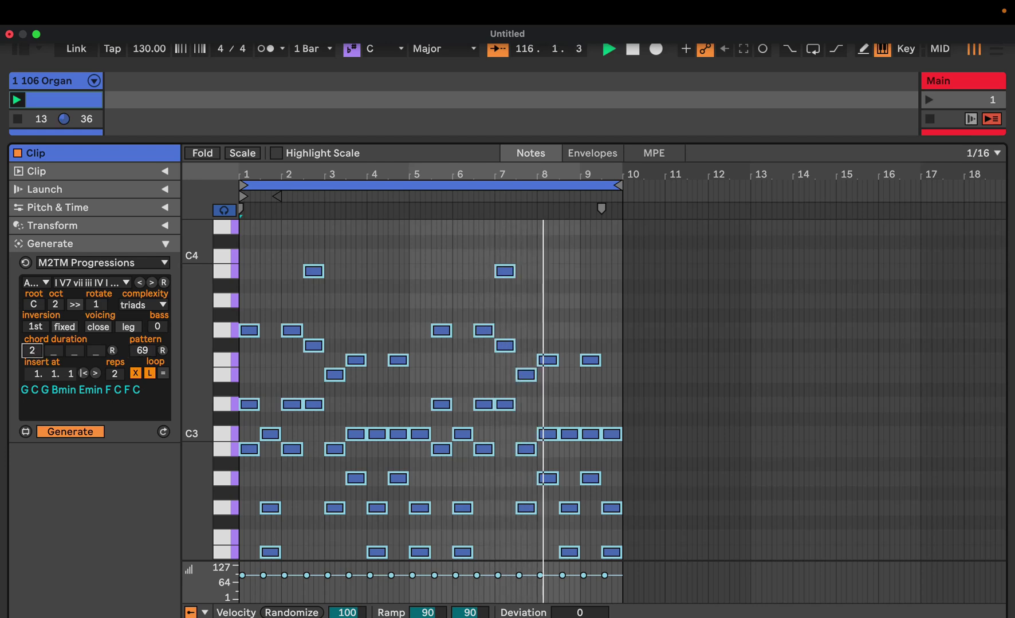
pyautogui.moveTo(33, 352); pyautogui.dragTo(33, 344)
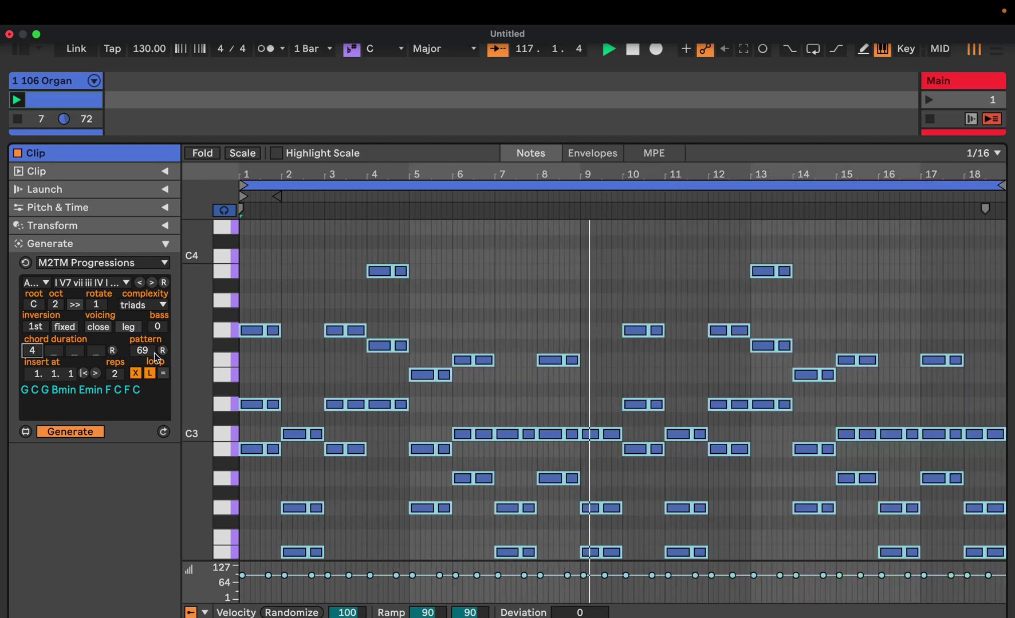
pyautogui.moveTo(143, 350); pyautogui.dragTo(145, 354)
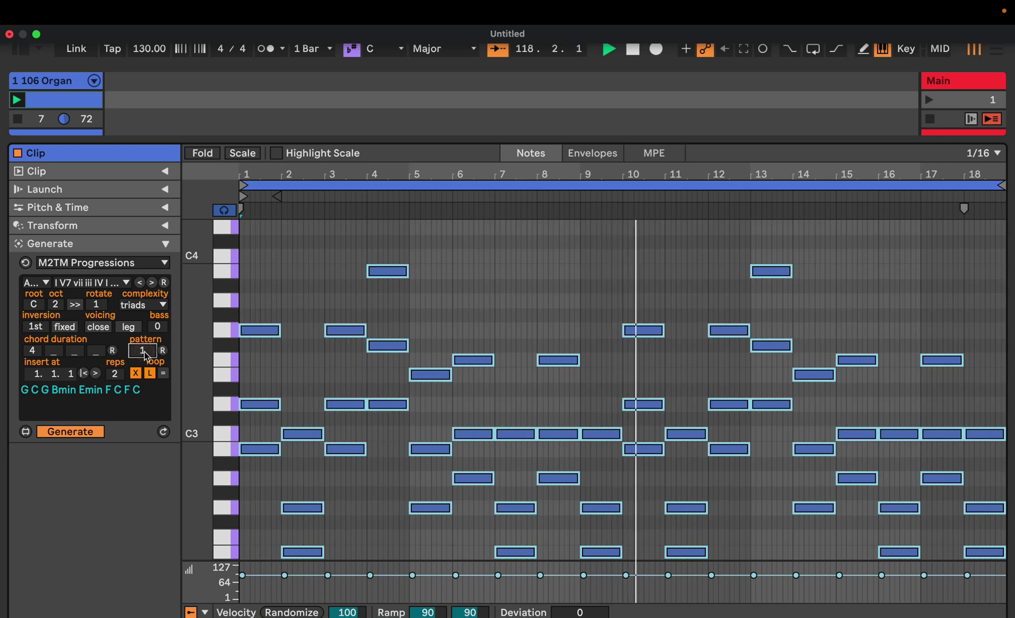
pyautogui.press('Return')
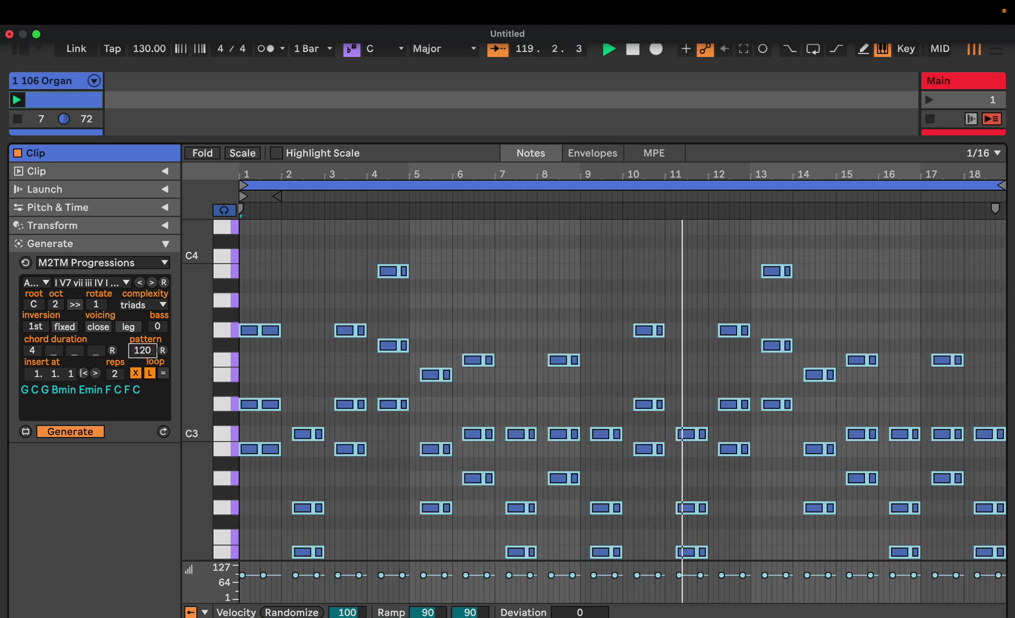
# Randomize the rhythm pattern a few times
pyautogui.click(163, 350)
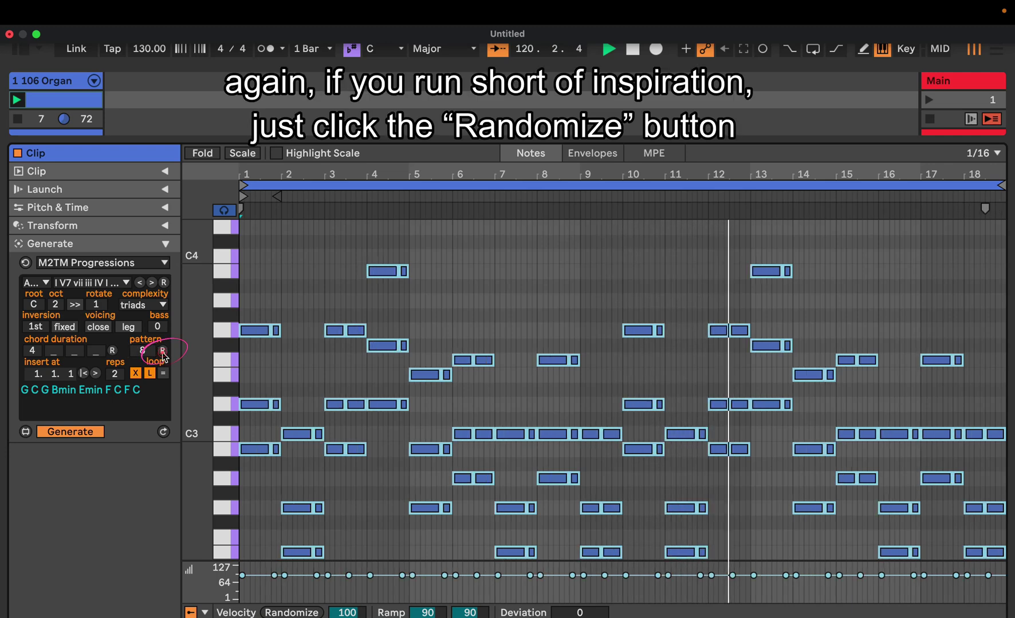
pyautogui.click(163, 351)
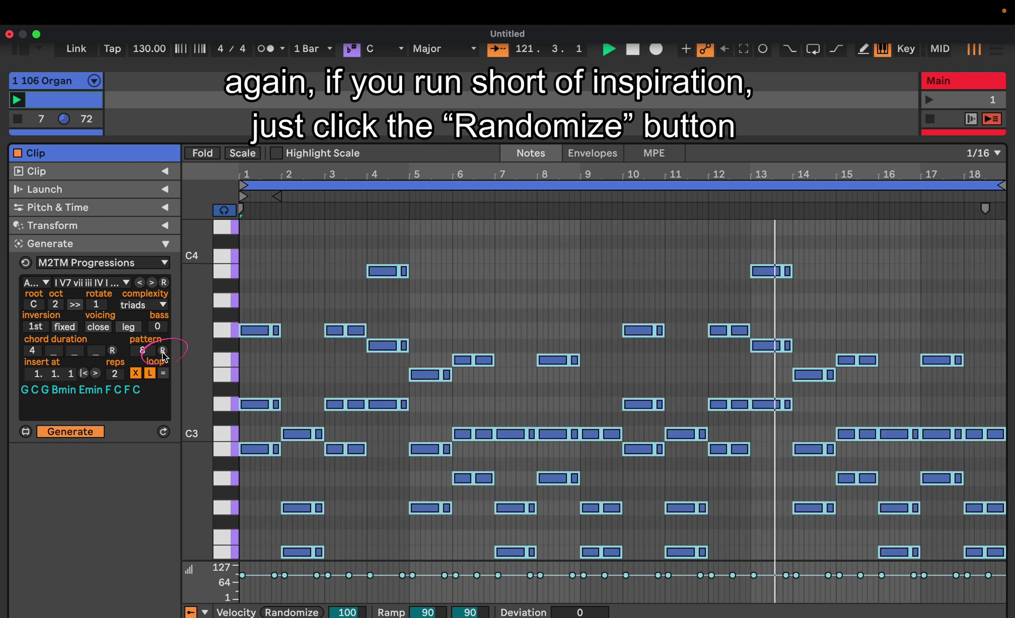
pyautogui.click(163, 351)
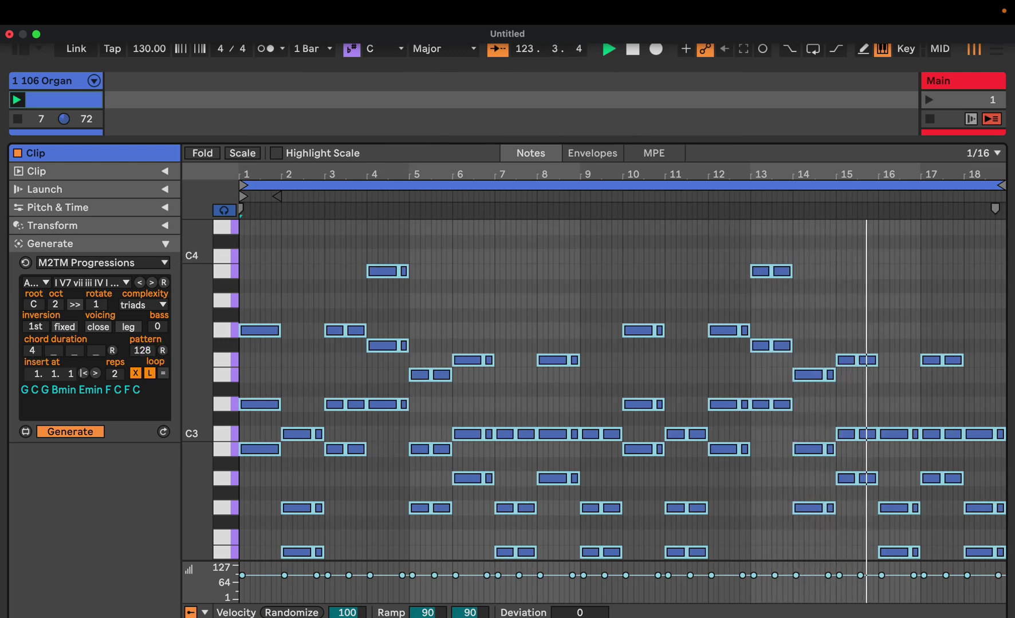
# Set the first chord duration to 2
pyautogui.write('0')
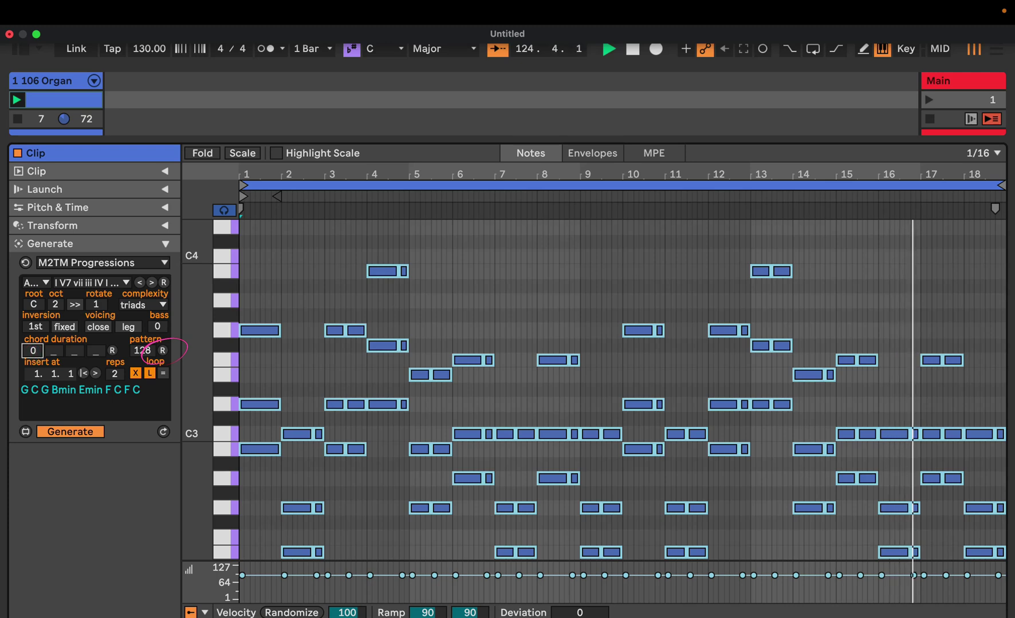
pyautogui.write('2')
pyautogui.press('Return')
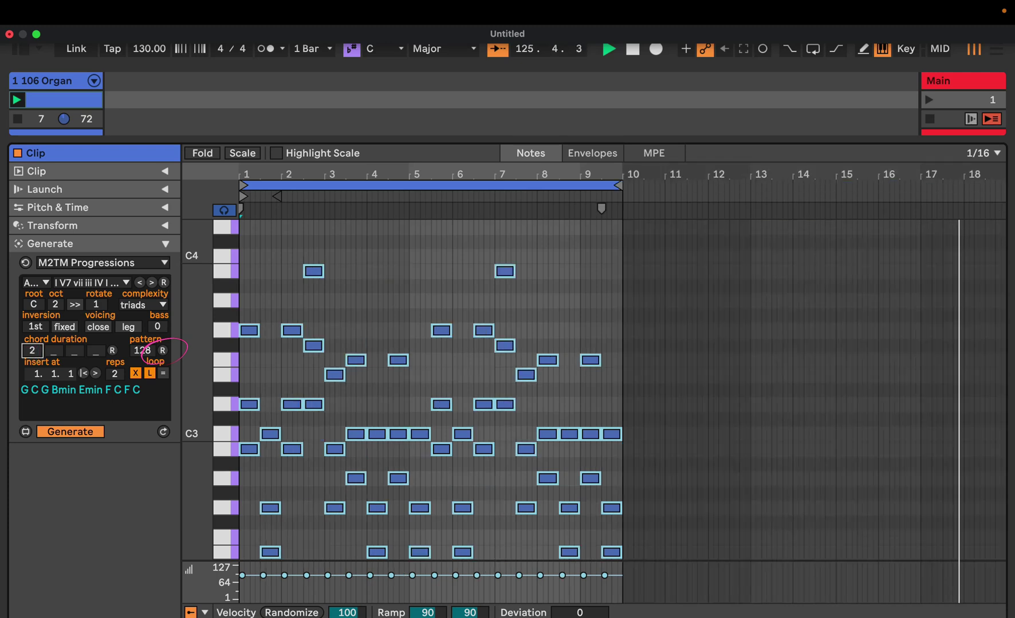
# Append the vi bVII bVII I progression at 10.1.1 with rotation 0 and switch the loop mode to "+"
pyautogui.click(367, 309)
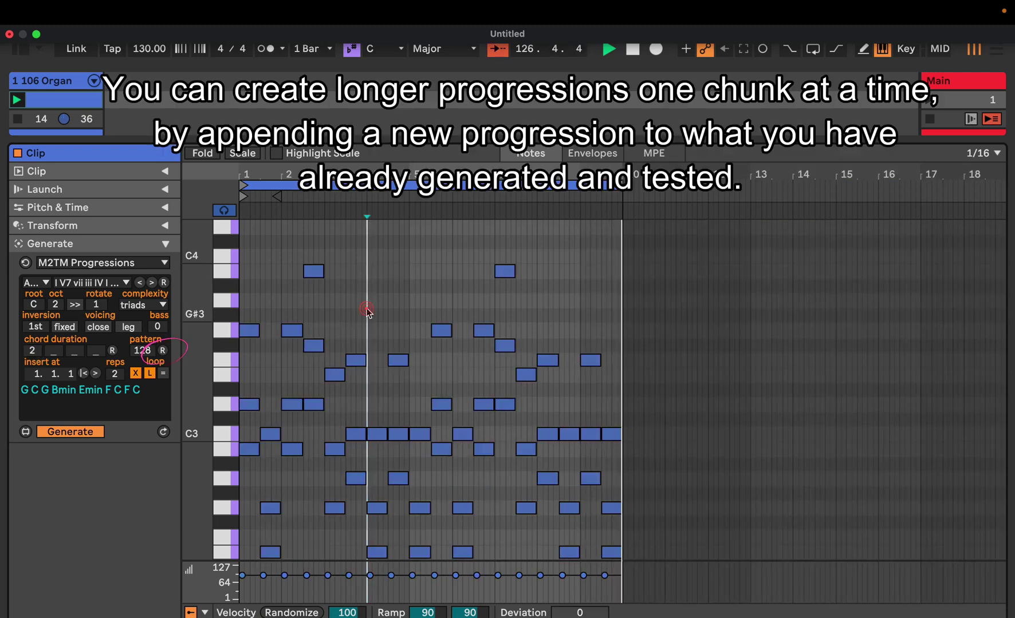
pyautogui.click(117, 282)
pyautogui.click(117, 280)
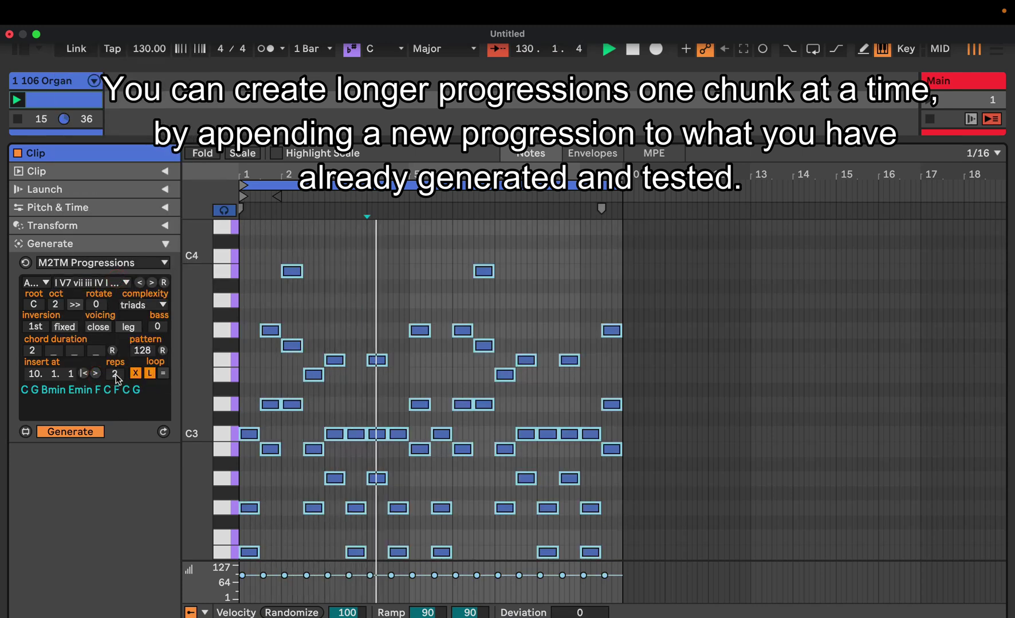
pyautogui.click(94, 282)
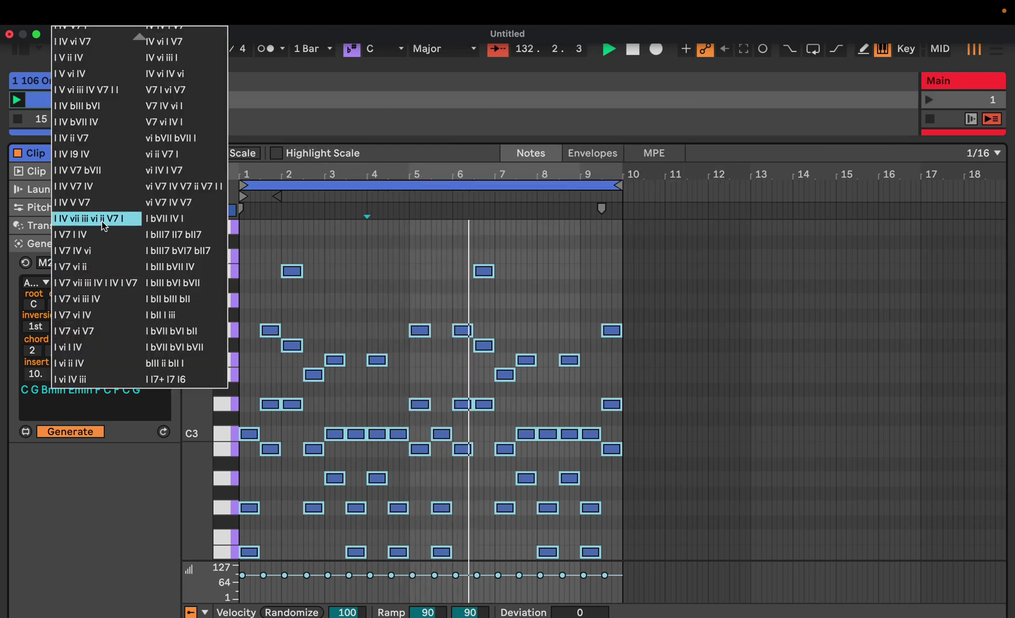
pyautogui.click(182, 139)
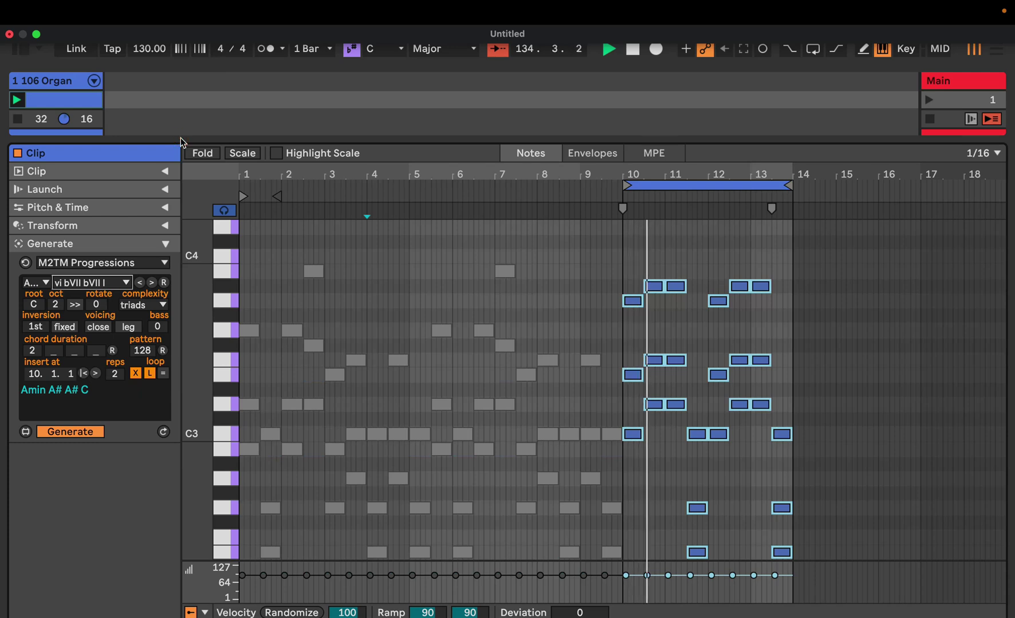
pyautogui.click(163, 374)
pyautogui.click(395, 281)
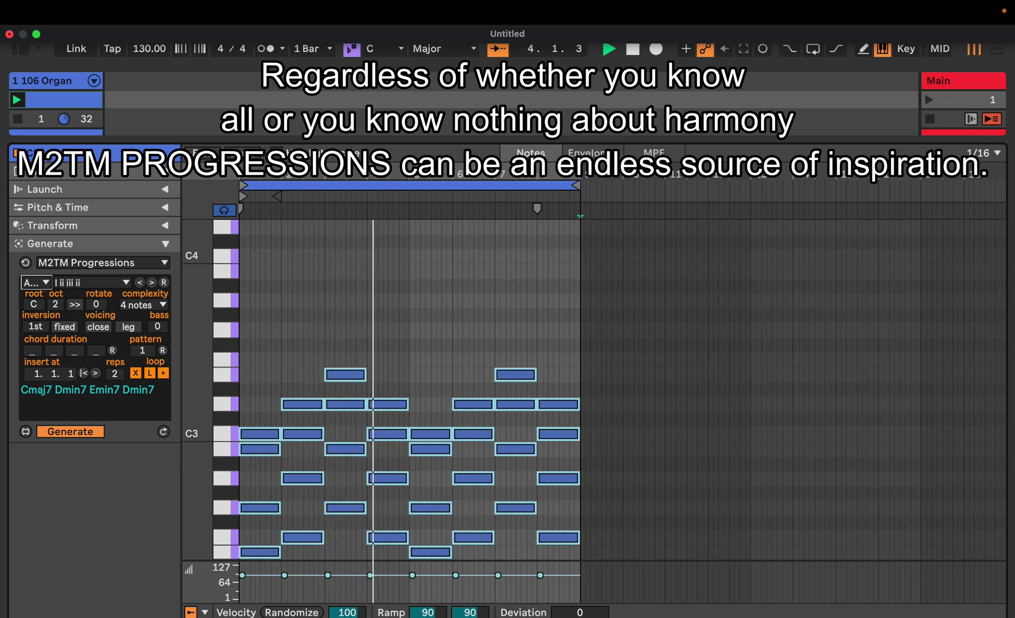
# Generate the I vi ii V7 progression and replace it with I IV V7 bVII
pyautogui.click(35, 305)
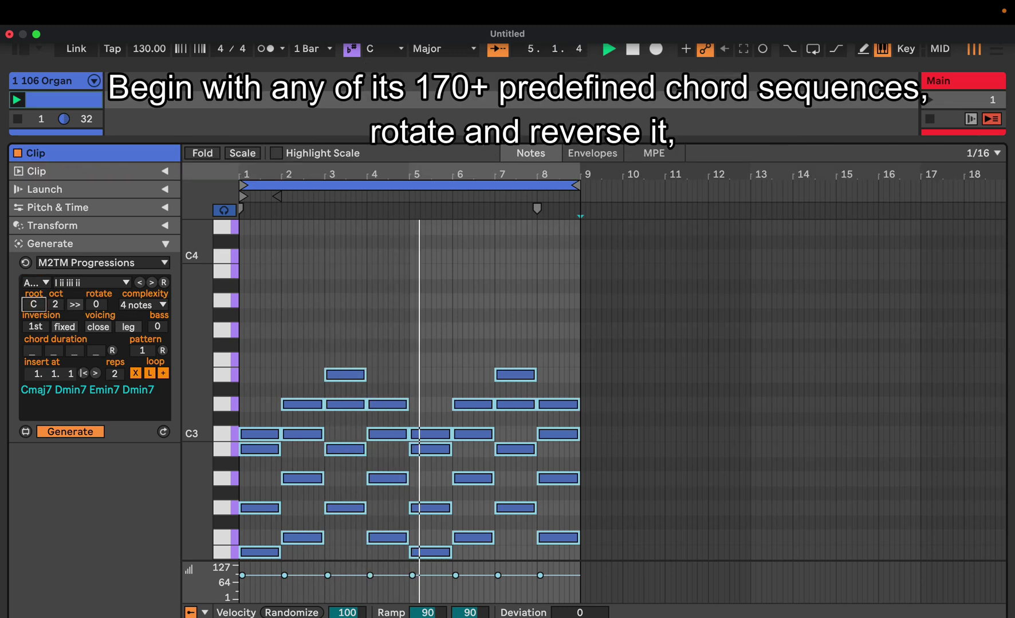
pyautogui.click(81, 283)
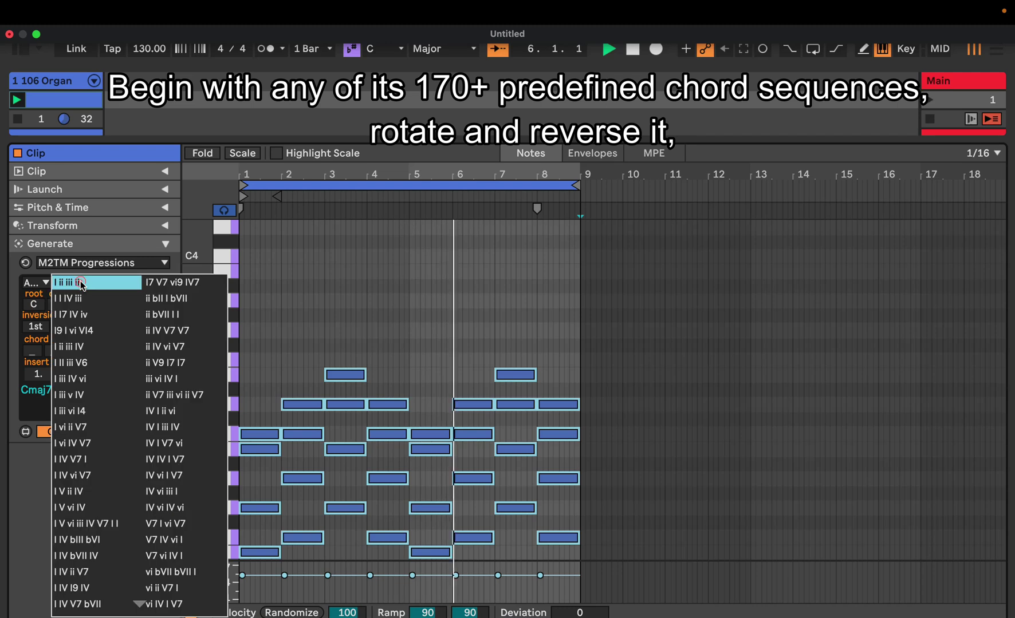
pyautogui.click(99, 428)
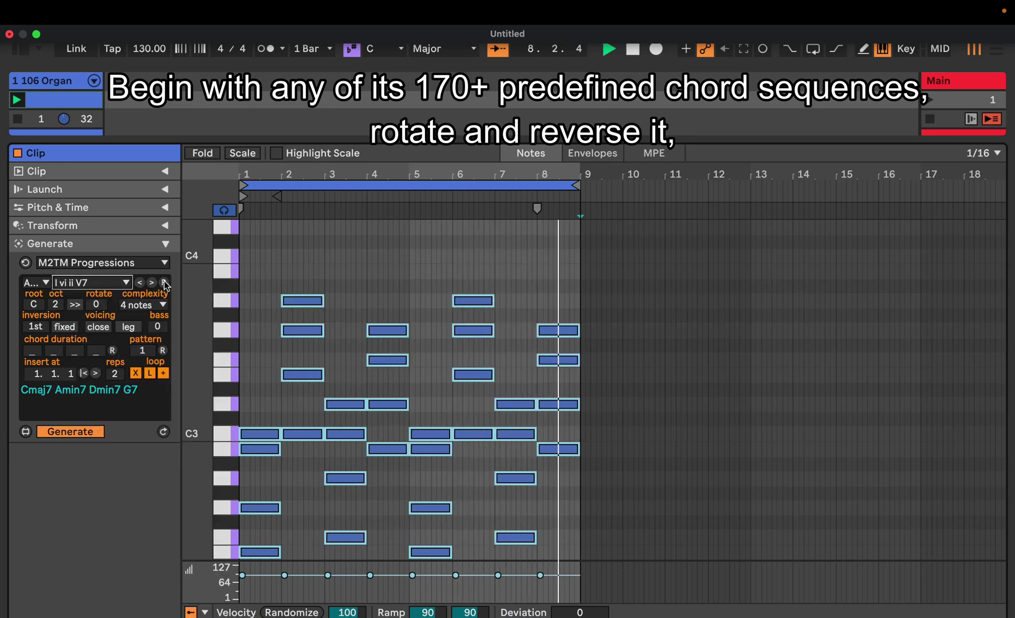
pyautogui.click(86, 283)
pyautogui.click(93, 456)
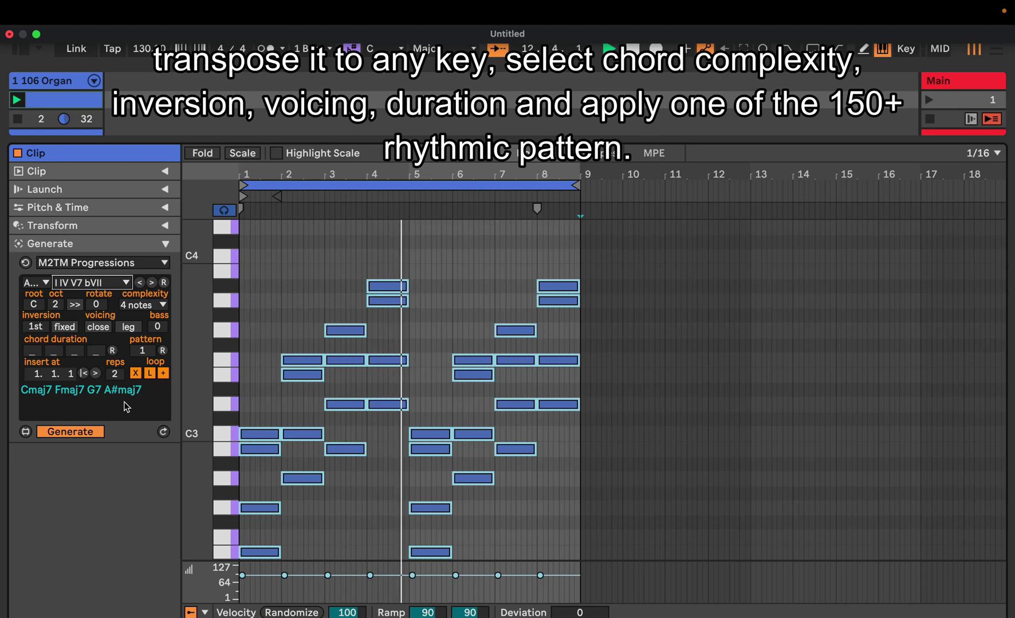
# Replace the current progression with I V7 vi iii IV and look through the progression categories
pyautogui.click(101, 280)
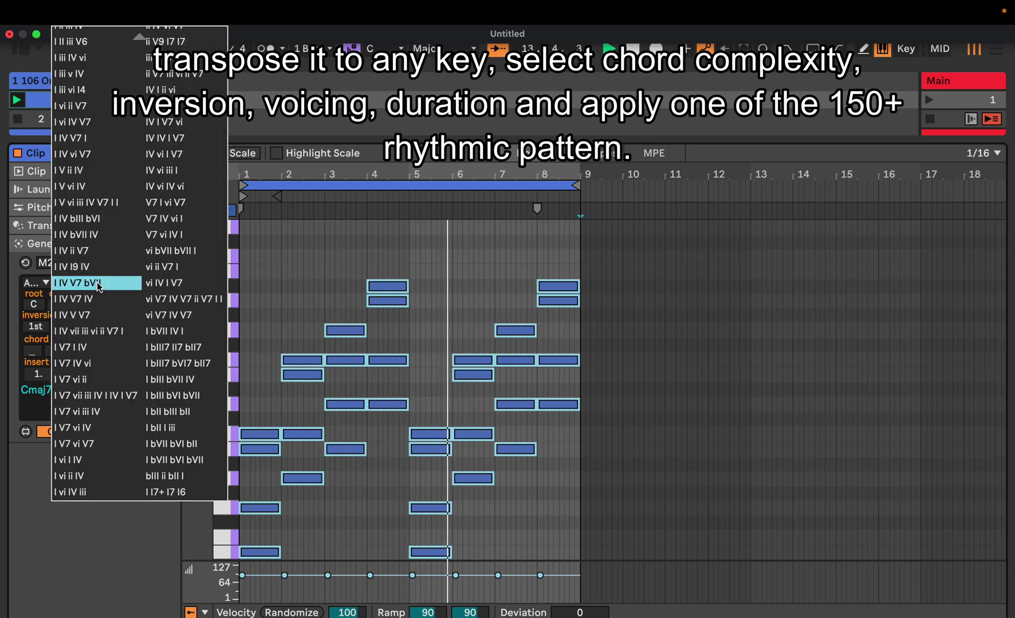
pyautogui.click(105, 411)
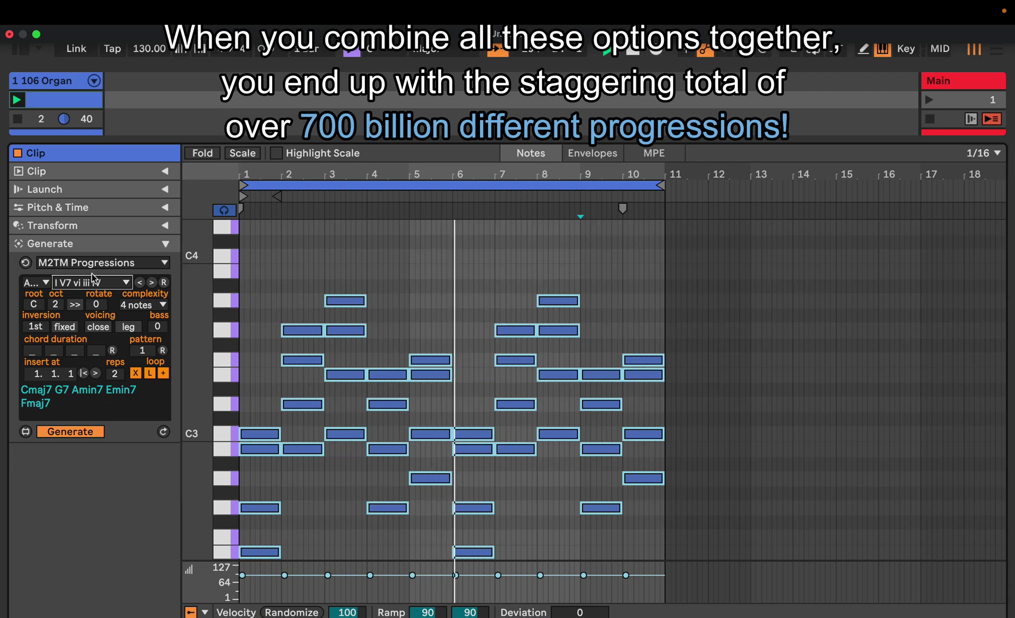
pyautogui.click(33, 282)
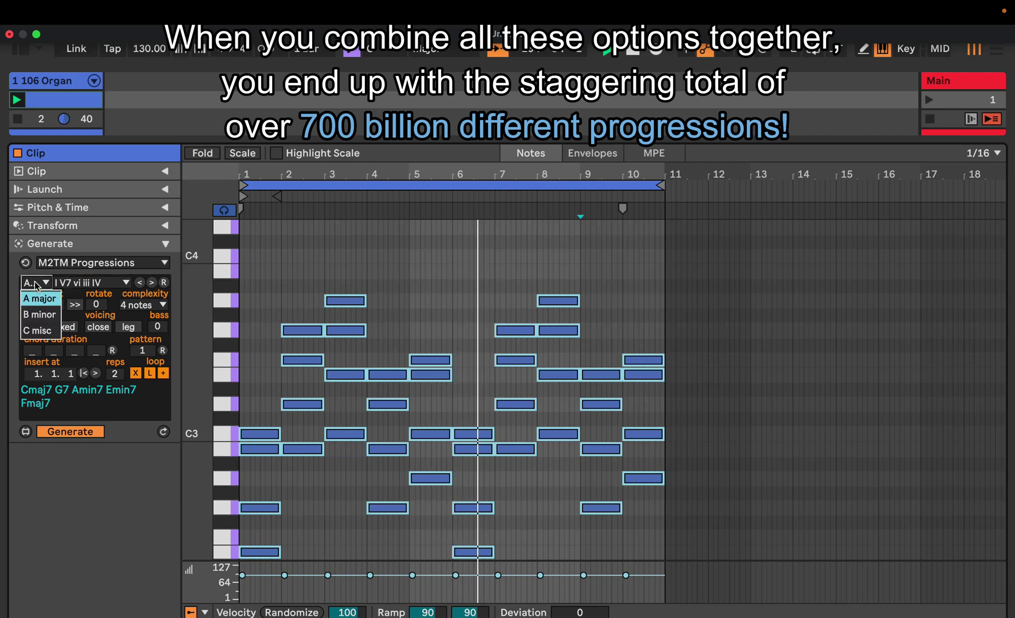
pyautogui.click(37, 331)
# Generate the vi V7 IV V7 ii V7 I I progression and set its repetitions to 1
pyautogui.click(84, 282)
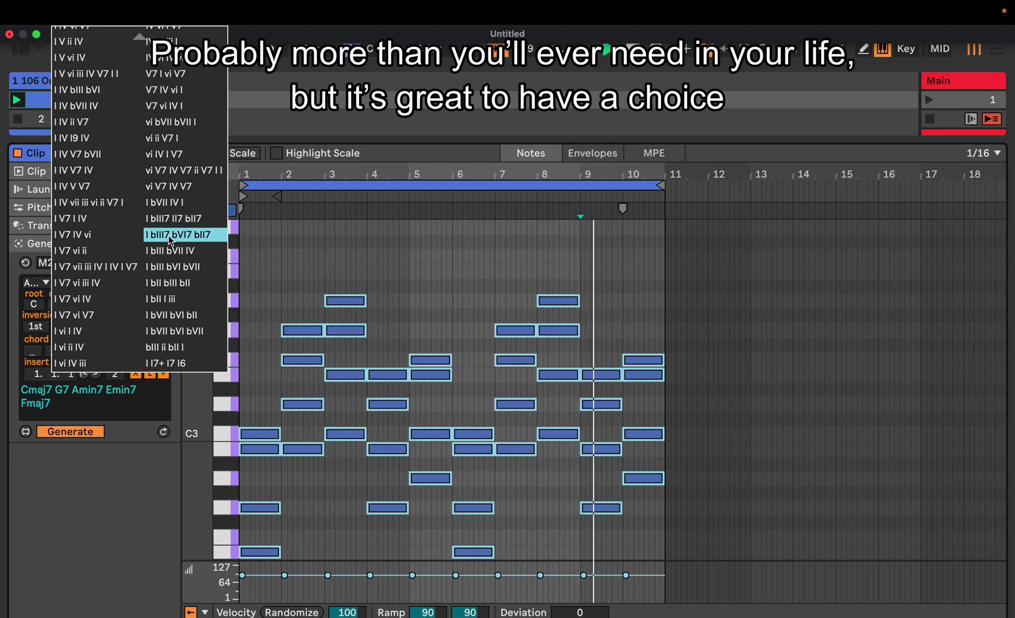
pyautogui.click(184, 175)
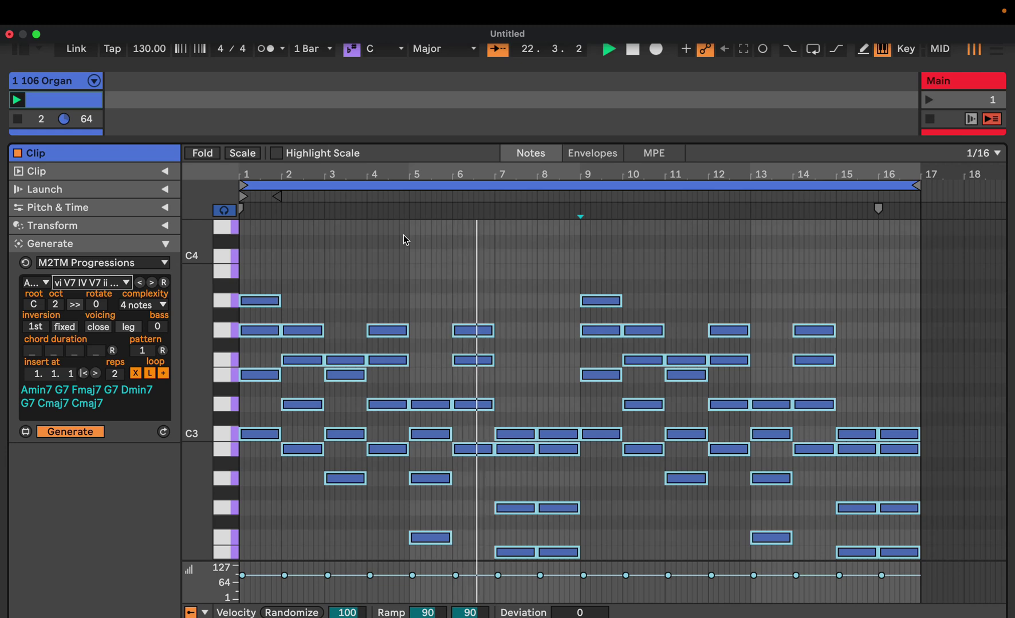
pyautogui.moveTo(117, 375); pyautogui.dragTo(118, 391)
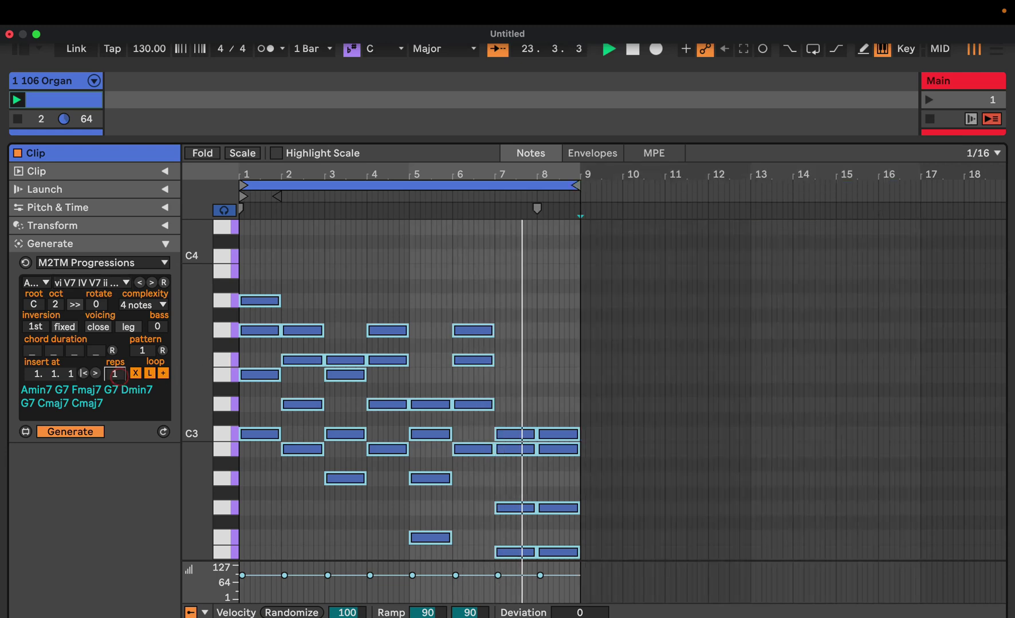